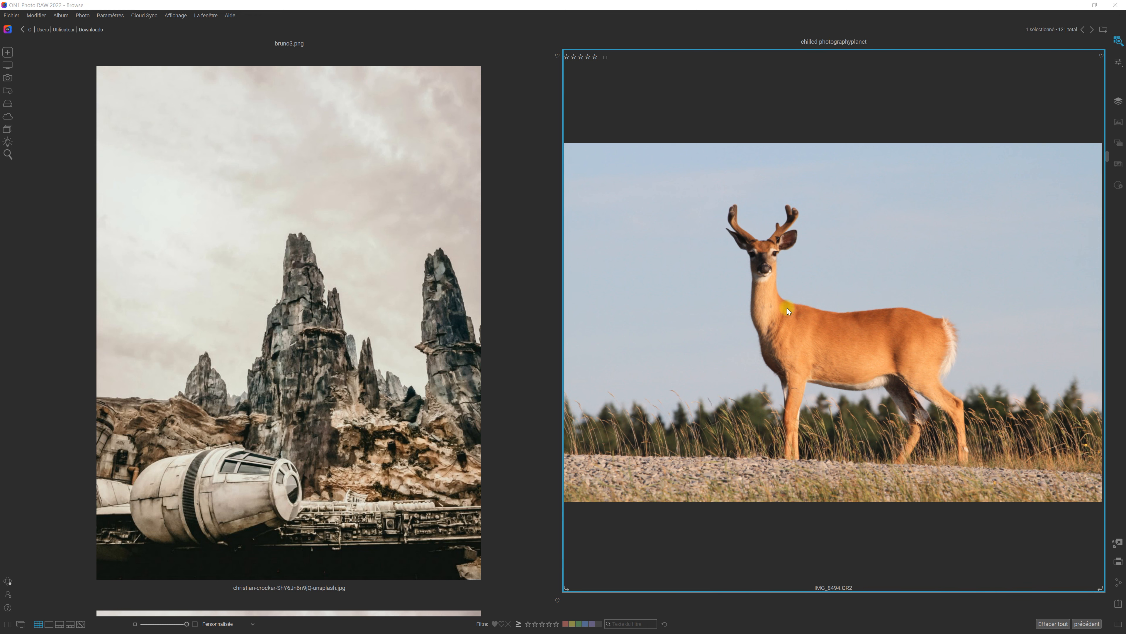
pyautogui.scroll(-8, 781, 310)
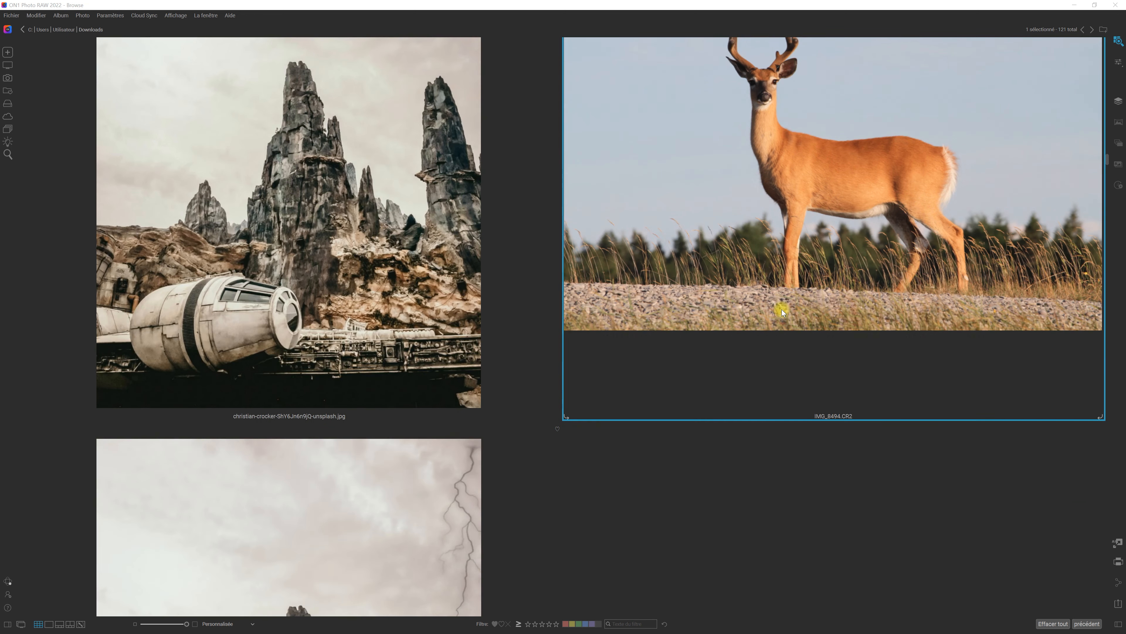
pyautogui.scroll(-4, 781, 310)
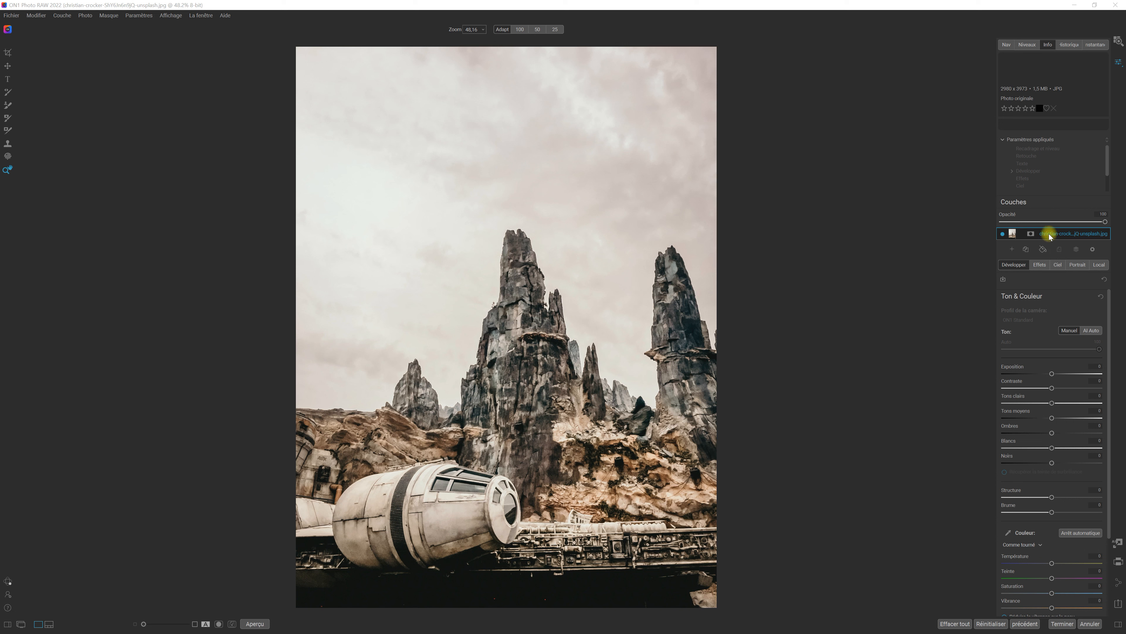
pyautogui.click(8, 66)
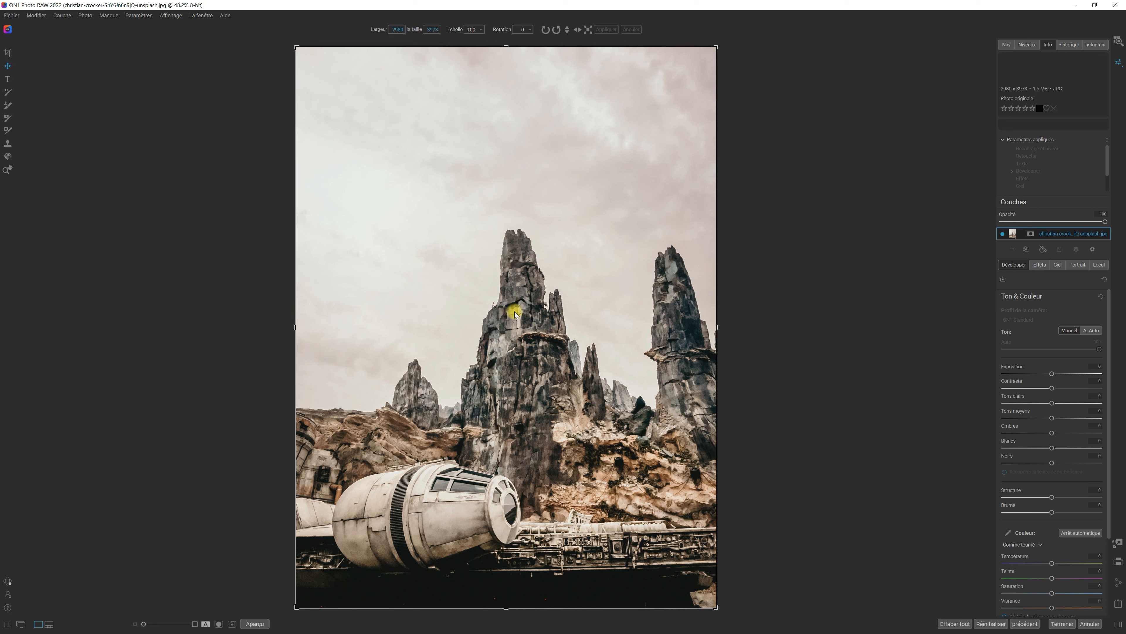
pyautogui.moveTo(515, 307); pyautogui.dragTo(663, 314)
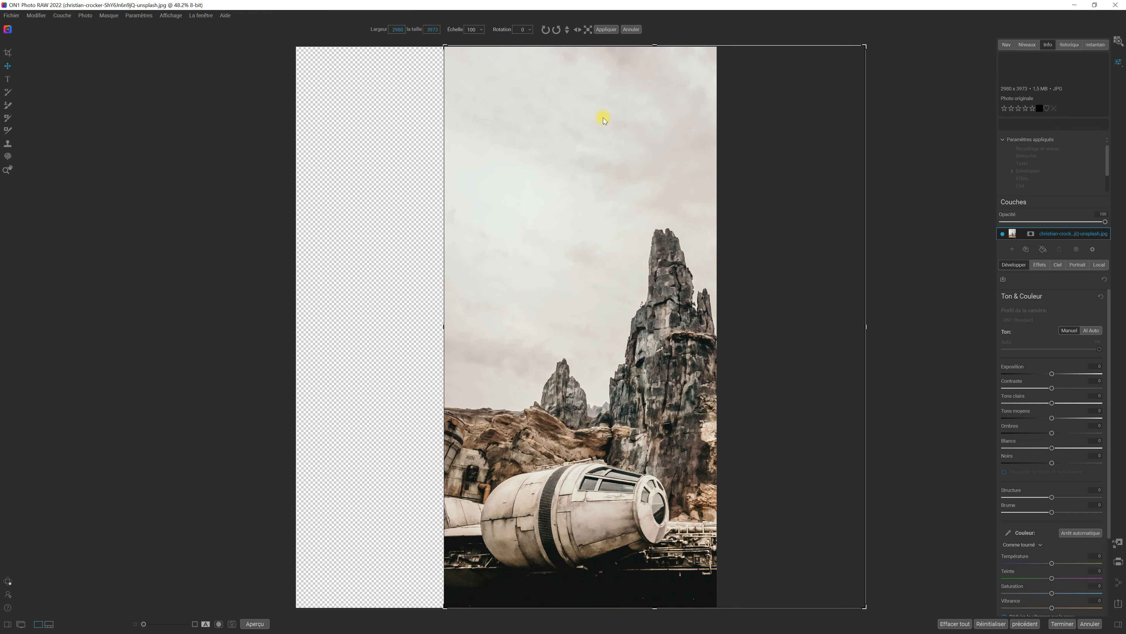
pyautogui.click(632, 30)
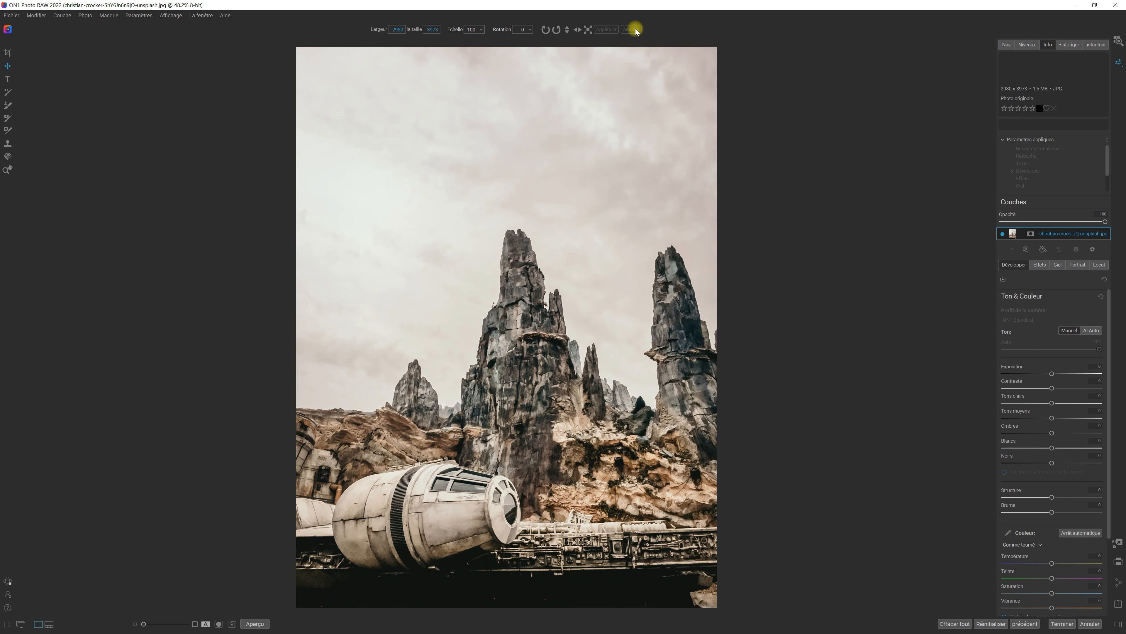
pyautogui.click(574, 242)
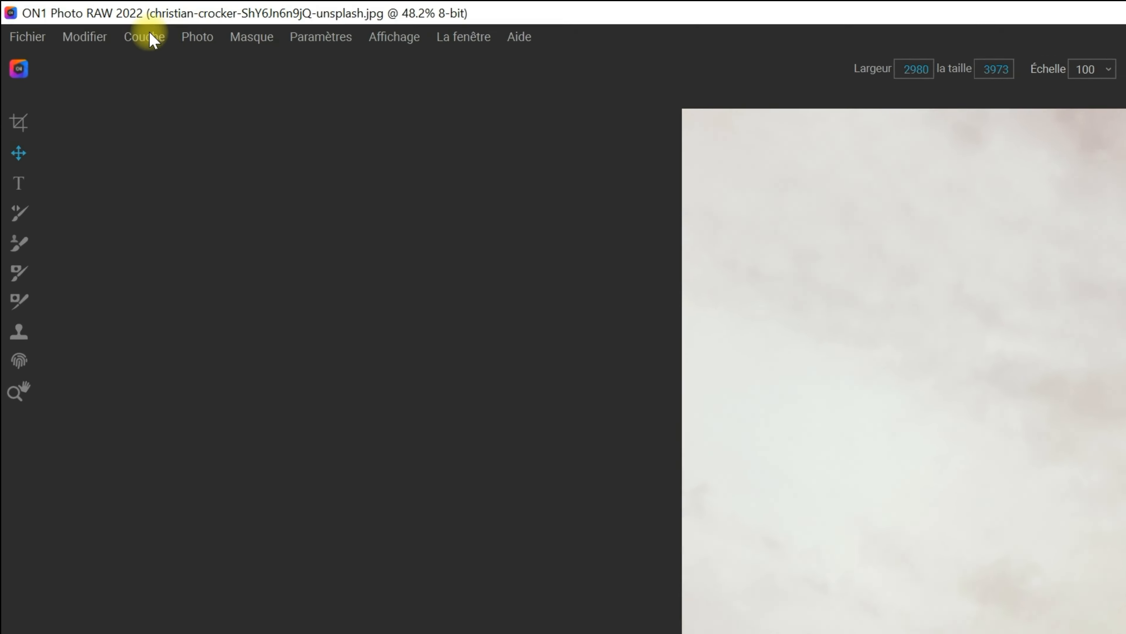
# Add the deer photo IMG_8494.CR2 from the Downloads folder as a new layer over the rocky landscape
pyautogui.click(63, 16)
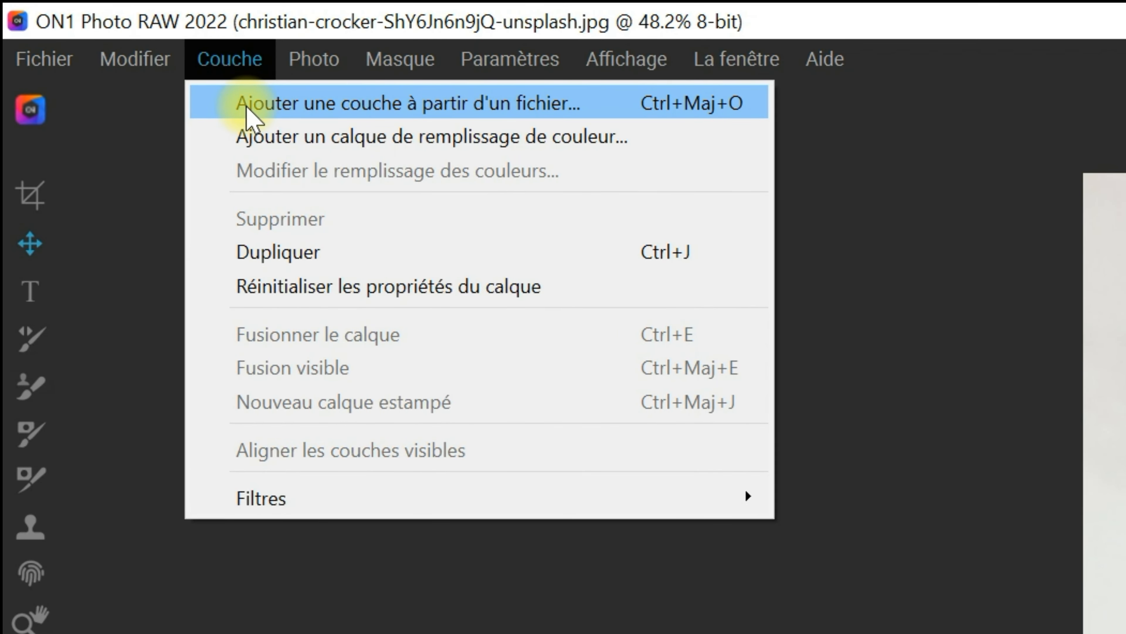
pyautogui.click(369, 113)
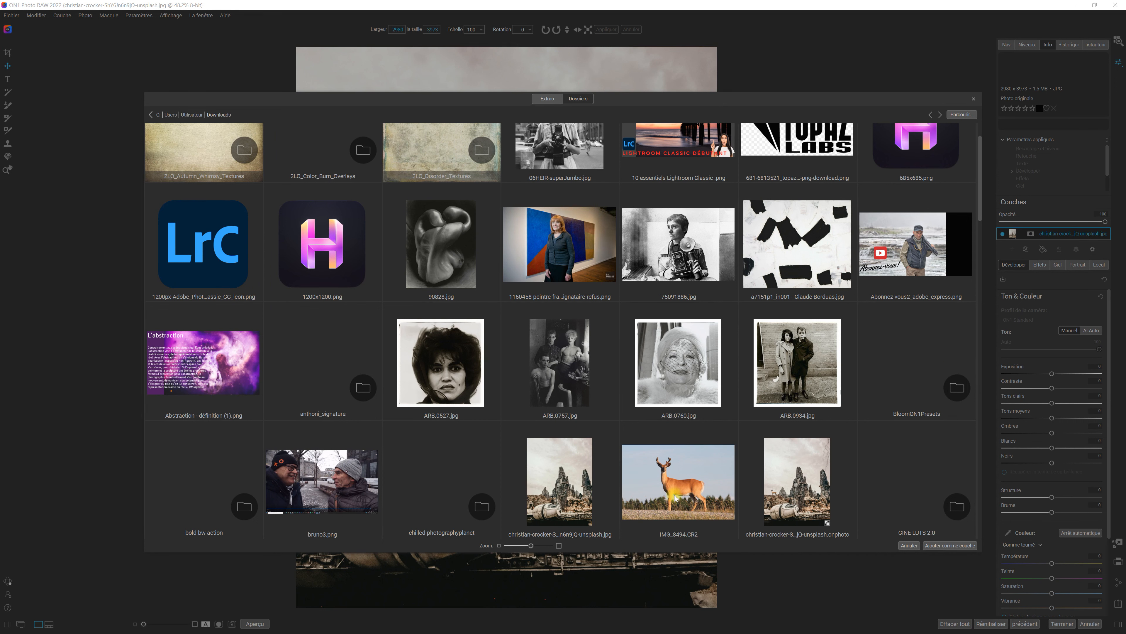
pyautogui.click(678, 487)
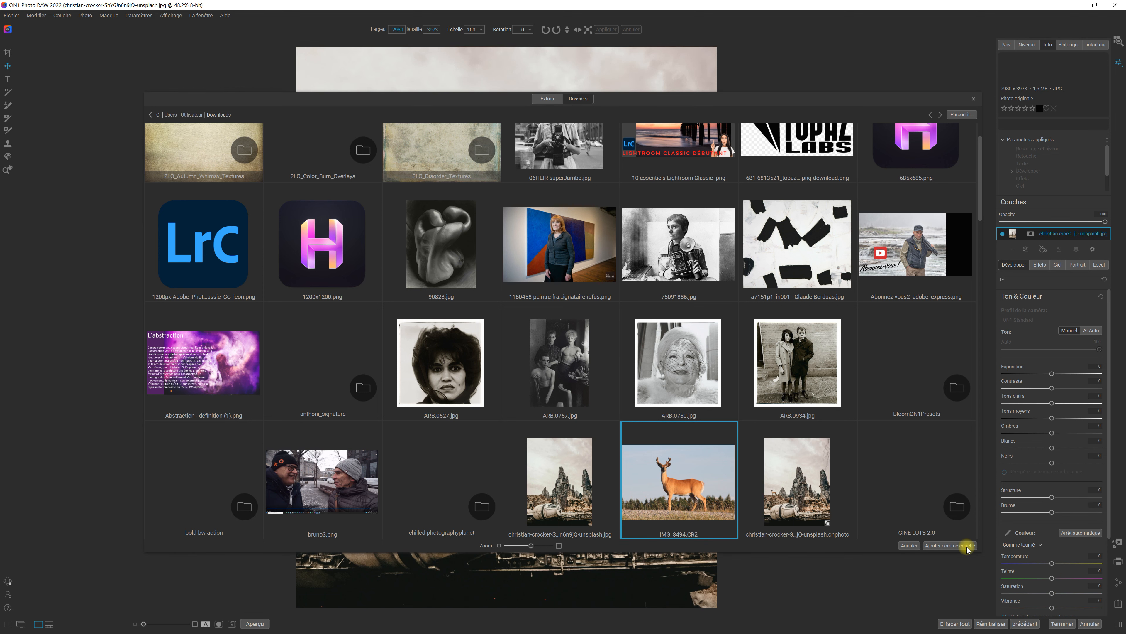
pyautogui.click(967, 550)
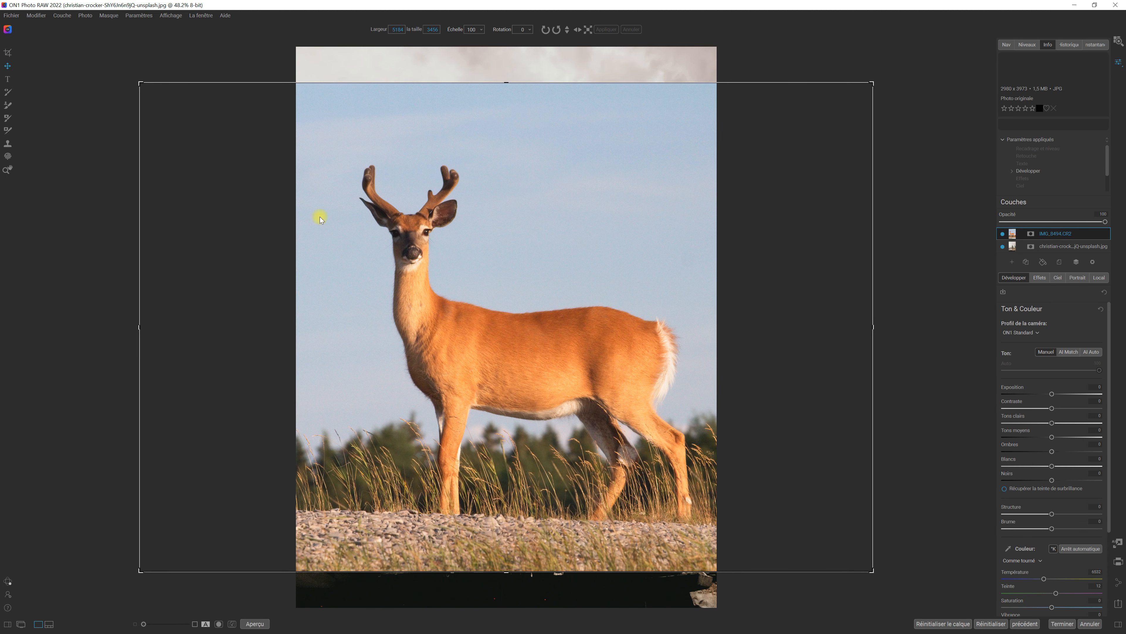
pyautogui.moveTo(563, 335); pyautogui.dragTo(542, 332)
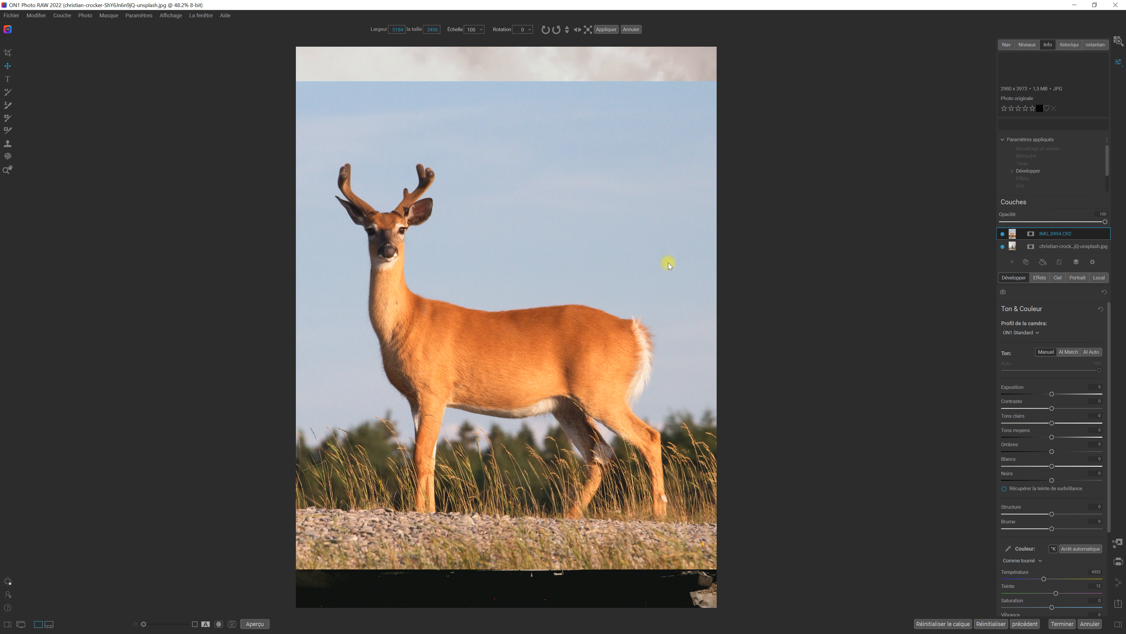
pyautogui.moveTo(533, 319); pyautogui.dragTo(504, 304)
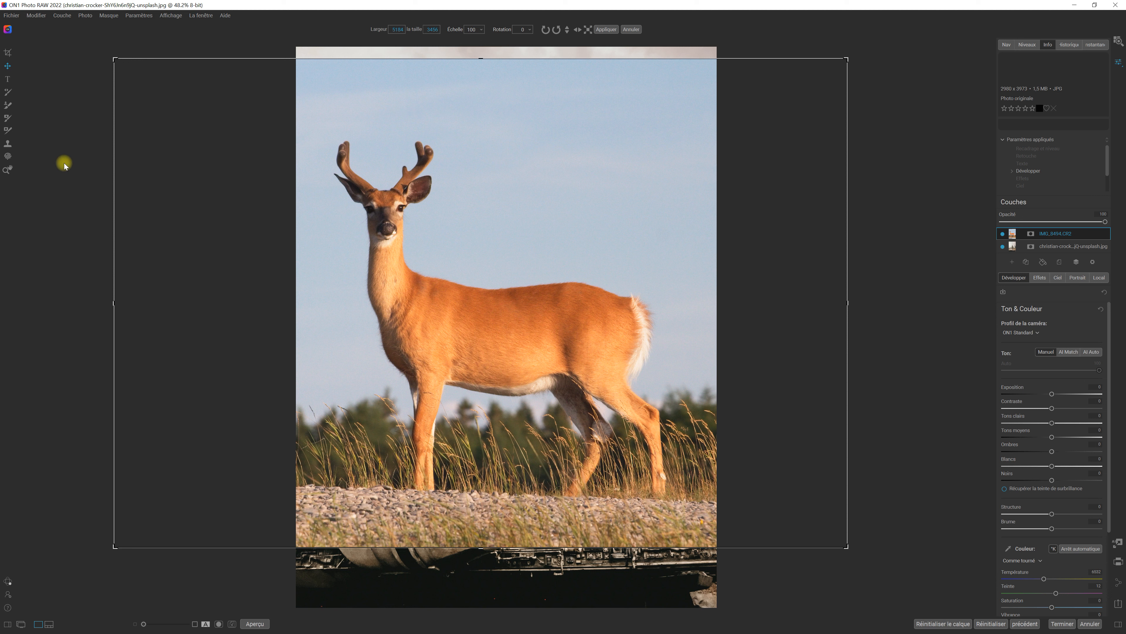
pyautogui.click(7, 170)
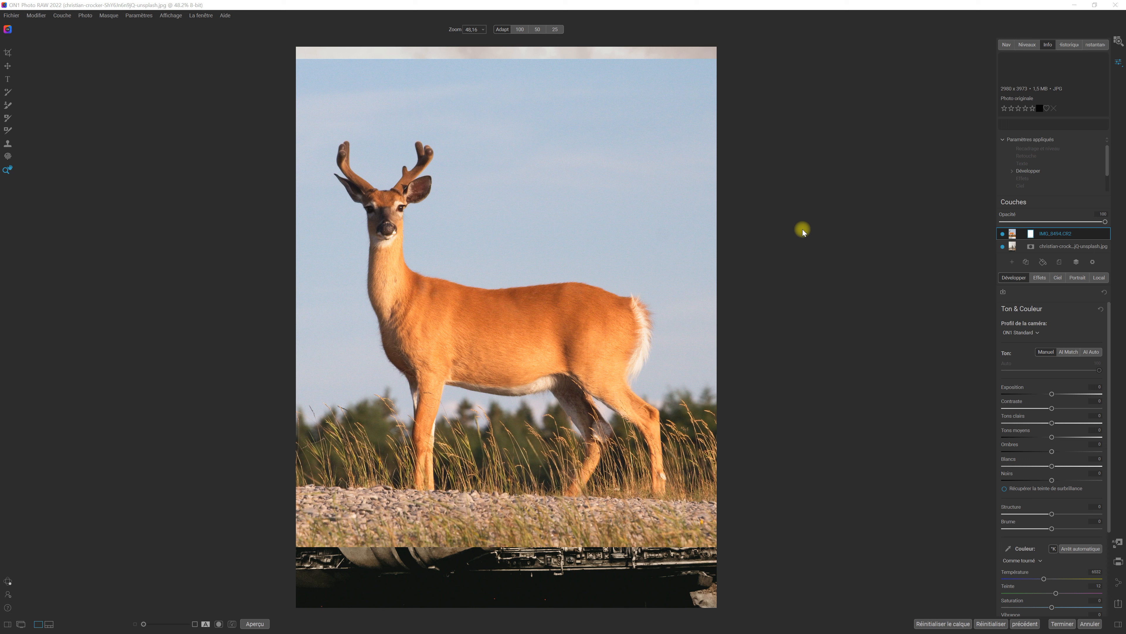
# Start an AI quick mask on the deer layer and mark the sky and grass as areas to drop
pyautogui.press('w')
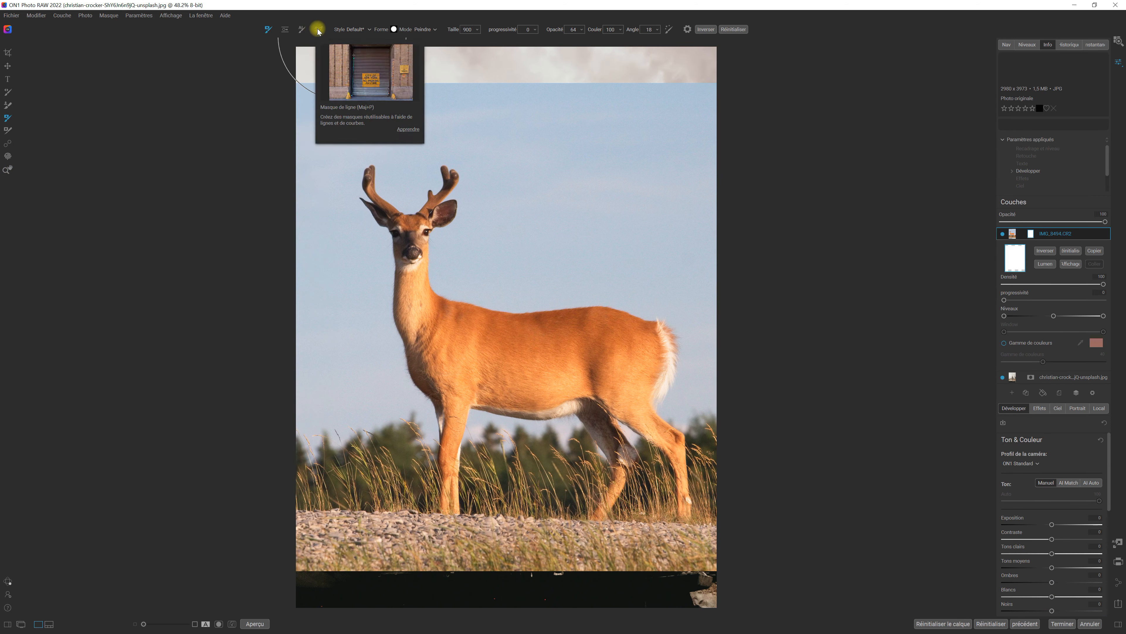
pyautogui.moveTo(377, 125)
pyautogui.mouseDown()
pyautogui.moveTo(555, 197)
pyautogui.moveTo(729, 211)
pyautogui.mouseUp()
pyautogui.moveTo(698, 372)
pyautogui.mouseDown()
pyautogui.moveTo(721, 528)
pyautogui.moveTo(626, 557)
pyautogui.moveTo(649, 486)
pyautogui.moveTo(546, 520)
pyautogui.moveTo(522, 447)
pyautogui.moveTo(482, 526)
pyautogui.moveTo(417, 474)
pyautogui.moveTo(367, 386)
pyautogui.moveTo(319, 232)
pyautogui.moveTo(373, 140)
pyautogui.moveTo(401, 183)
pyautogui.moveTo(373, 128)
pyautogui.moveTo(309, 365)
pyautogui.moveTo(378, 535)
pyautogui.mouseUp()
# Mark the deer's body and legs as areas to keep using Garder mode, with the brush size set to 90 for the finer parts
pyautogui.click(518, 29)
pyautogui.click(490, 38)
pyautogui.moveTo(439, 322)
pyautogui.mouseDown()
pyautogui.moveTo(627, 396)
pyautogui.moveTo(596, 419)
pyautogui.moveTo(620, 455)
pyautogui.moveTo(456, 430)
pyautogui.mouseUp()
pyautogui.click(562, 30)
pyautogui.moveTo(538, 38); pyautogui.dragTo(534, 37)
pyautogui.moveTo(449, 436); pyautogui.dragTo(452, 508)
pyautogui.moveTo(622, 460); pyautogui.dragTo(601, 514)
pyautogui.moveTo(626, 403); pyautogui.dragTo(686, 515)
pyautogui.moveTo(580, 328)
pyautogui.mouseDown()
pyautogui.moveTo(643, 330)
pyautogui.moveTo(625, 395)
pyautogui.mouseUp()
# Mark the deer's neck, head, ears and antlers as areas to keep and apply the AI mask
pyautogui.moveTo(414, 227)
pyautogui.mouseDown()
pyautogui.moveTo(423, 338)
pyautogui.moveTo(562, 385)
pyautogui.mouseUp()
pyautogui.click(441, 213)
pyautogui.click(389, 217)
pyautogui.click(381, 207)
pyautogui.click(429, 213)
pyautogui.click(435, 203)
pyautogui.click(624, 29)
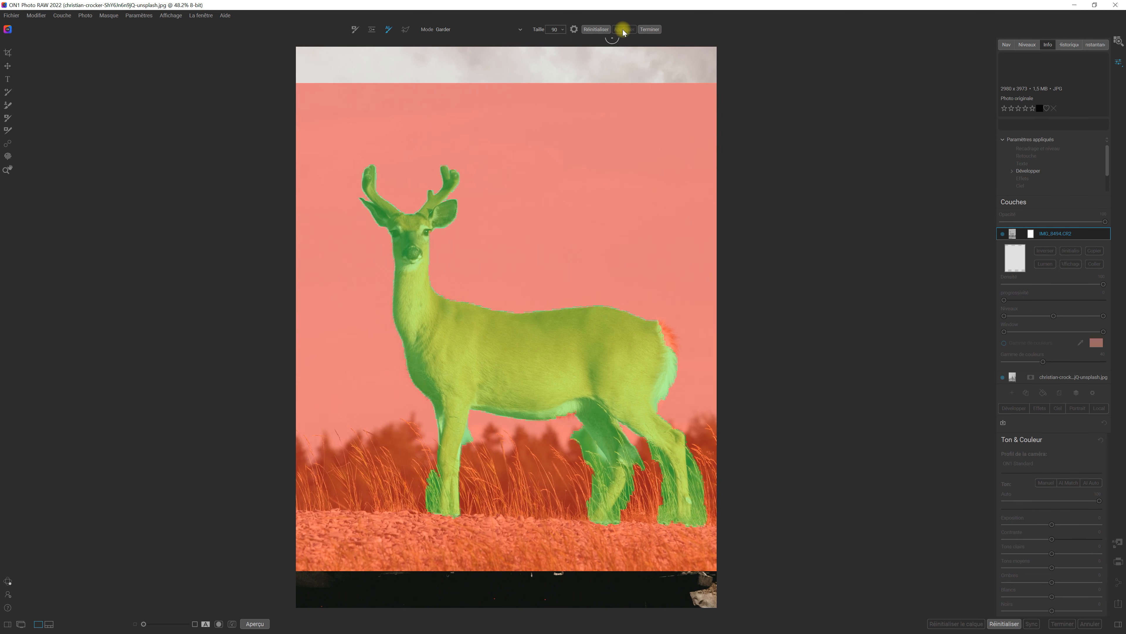
# Mark the background beside the deer's hind legs as areas to drop in Laissez tomber mode, and apply and finish the mask
pyautogui.click(520, 29)
pyautogui.click(457, 44)
pyautogui.moveTo(704, 457); pyautogui.dragTo(701, 530)
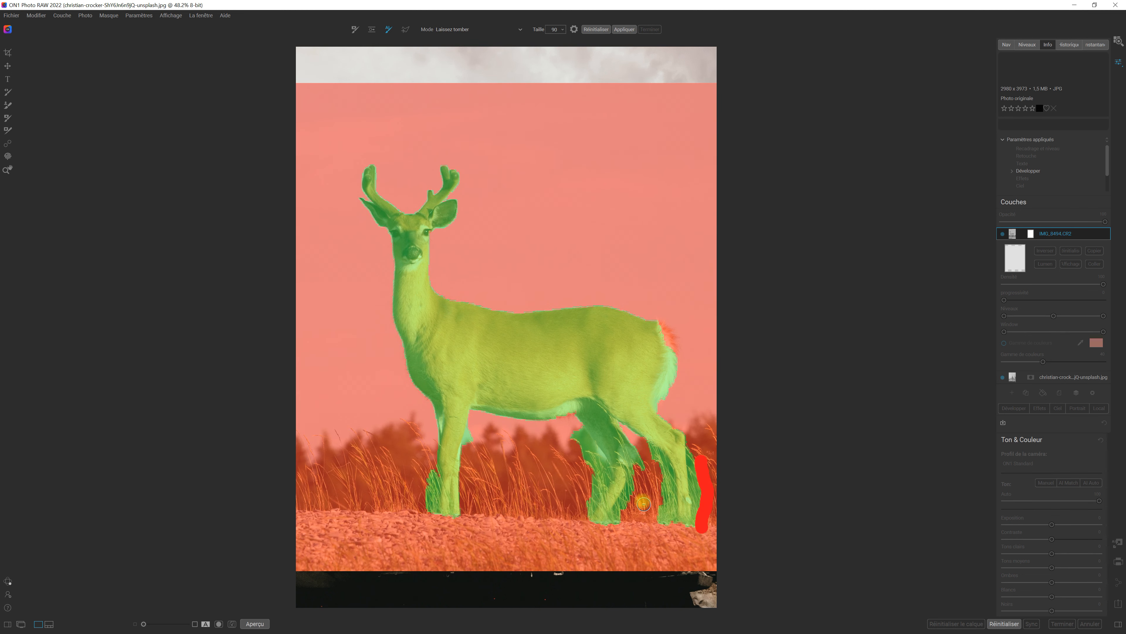
pyautogui.moveTo(574, 433)
pyautogui.mouseDown()
pyautogui.moveTo(591, 464)
pyautogui.moveTo(590, 517)
pyautogui.mouseUp()
pyautogui.click(626, 29)
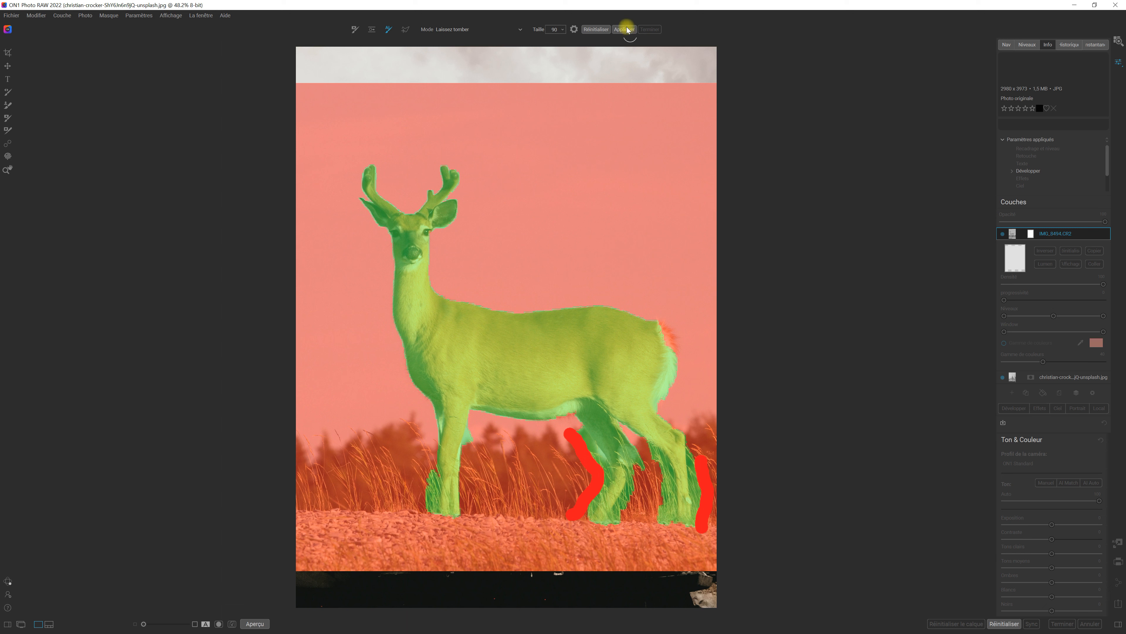
pyautogui.click(650, 29)
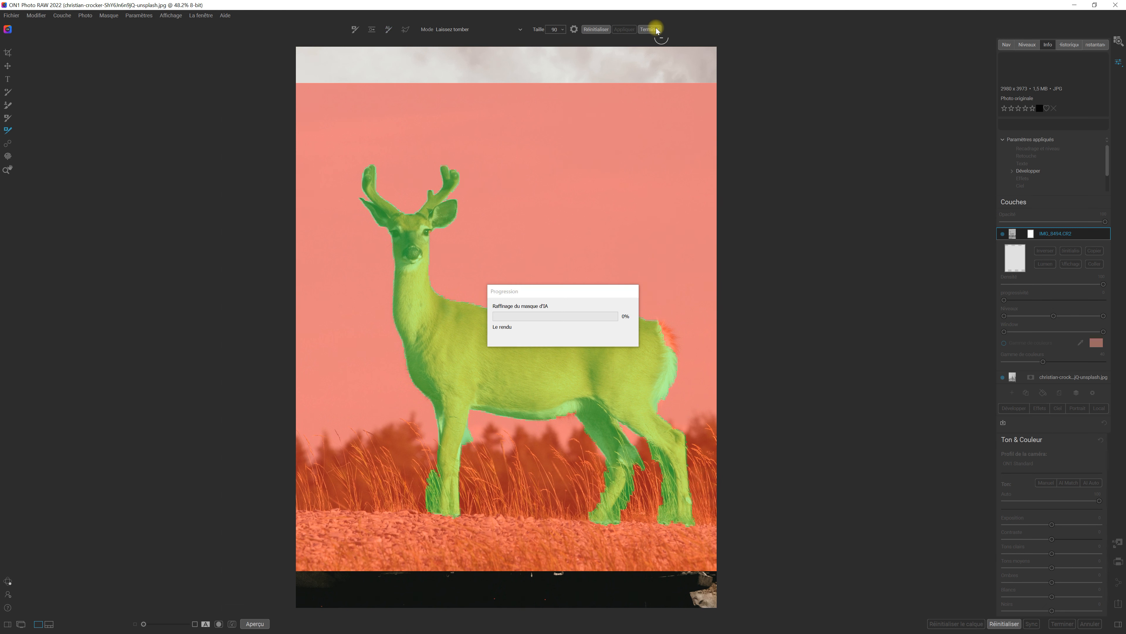
pyautogui.press('z')
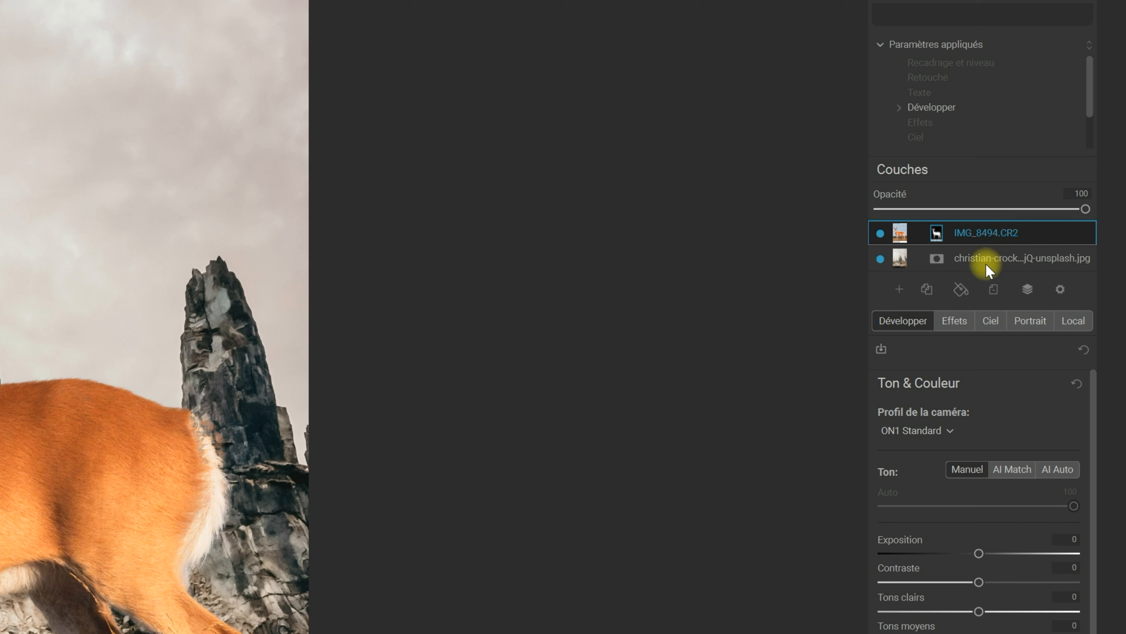
# Try the rocky landscape layer above the deer layer and restore the deer layer to the top
pyautogui.moveTo(900, 261); pyautogui.dragTo(897, 231)
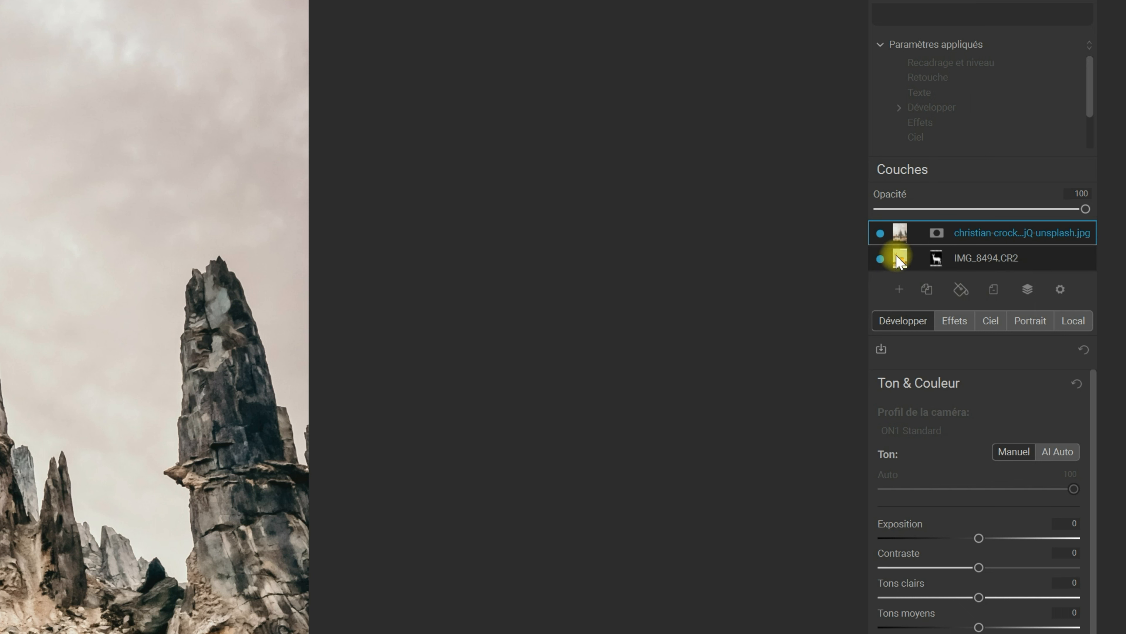
pyautogui.moveTo(899, 261); pyautogui.dragTo(910, 232)
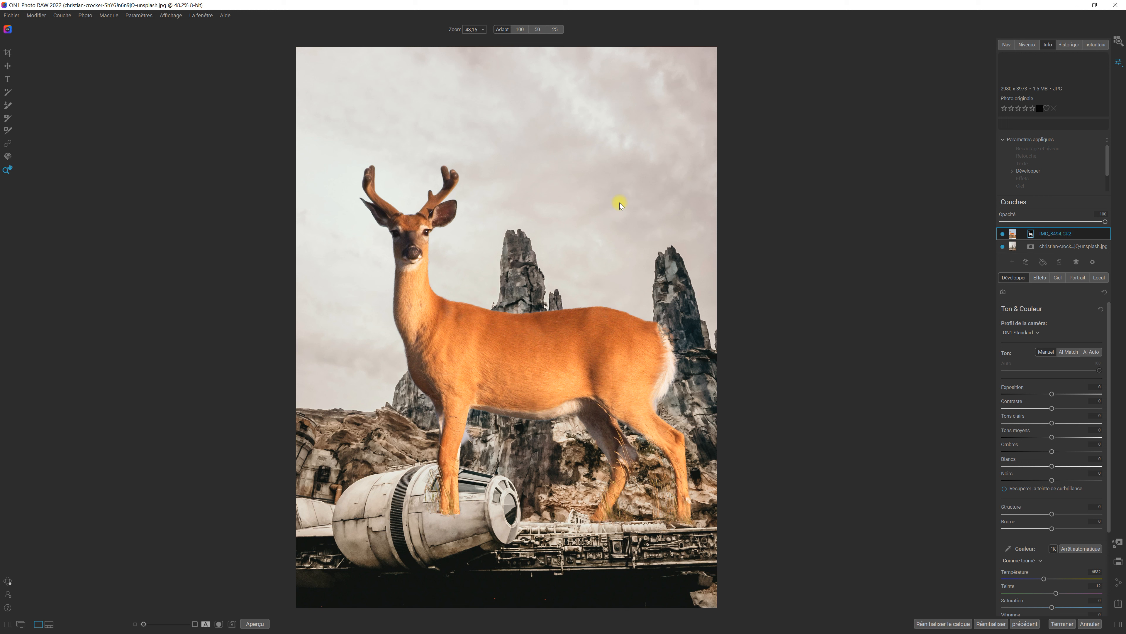
# Scale the deer layer down proportionally to a small figure and place it on the rocky ridge above the spaceship
pyautogui.click(8, 65)
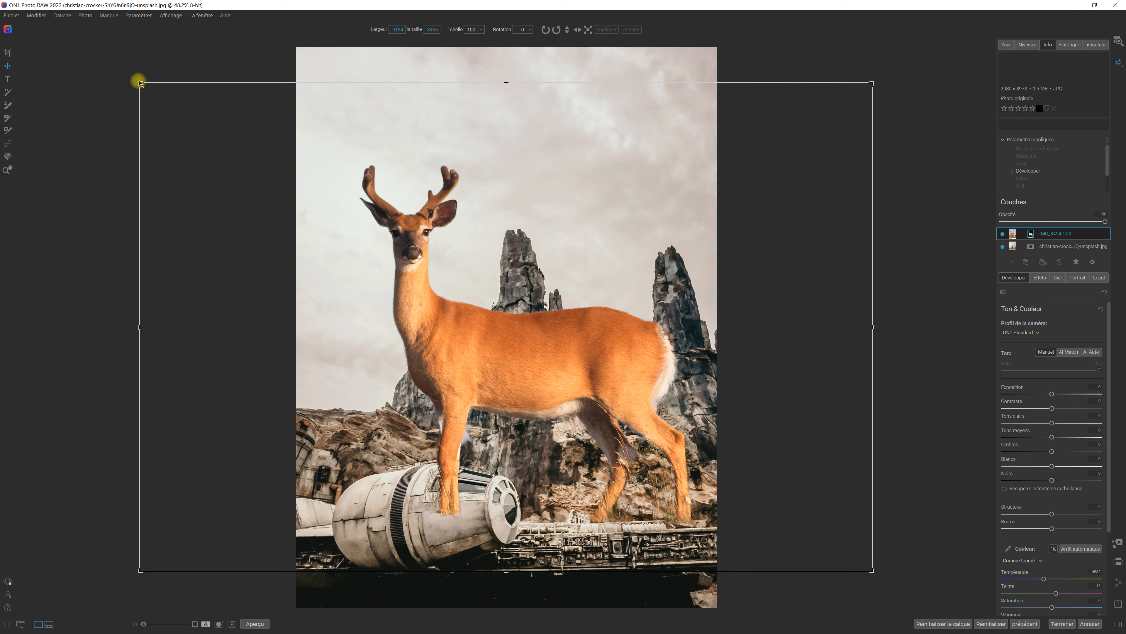
pyautogui.press('shift')
pyautogui.moveTo(140, 83); pyautogui.dragTo(233, 207)
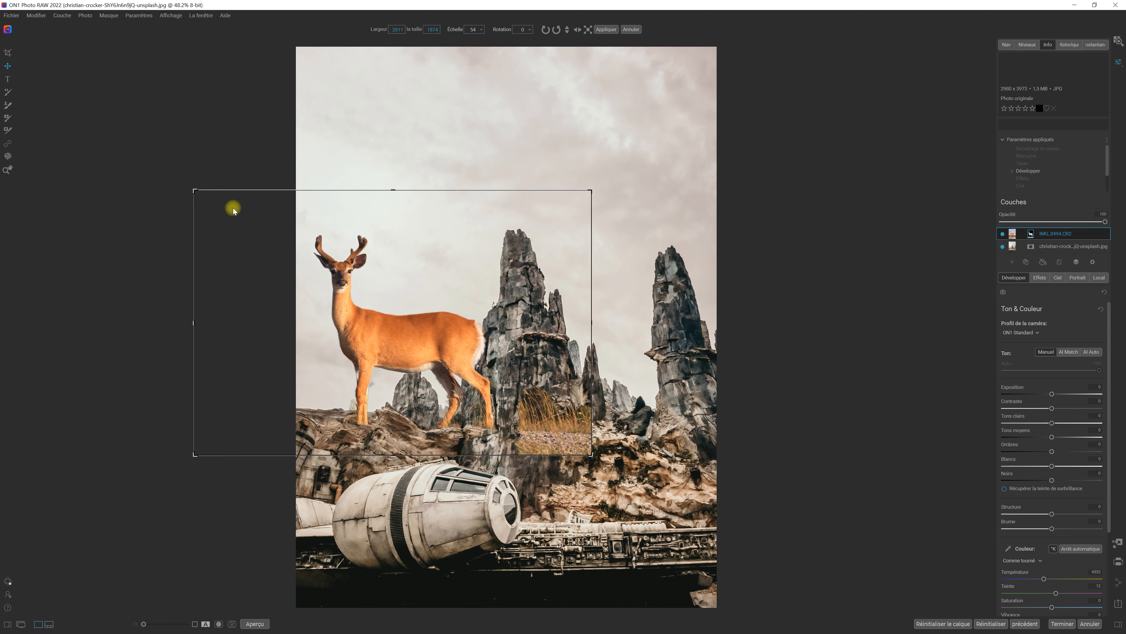
pyautogui.moveTo(195, 190); pyautogui.dragTo(458, 382)
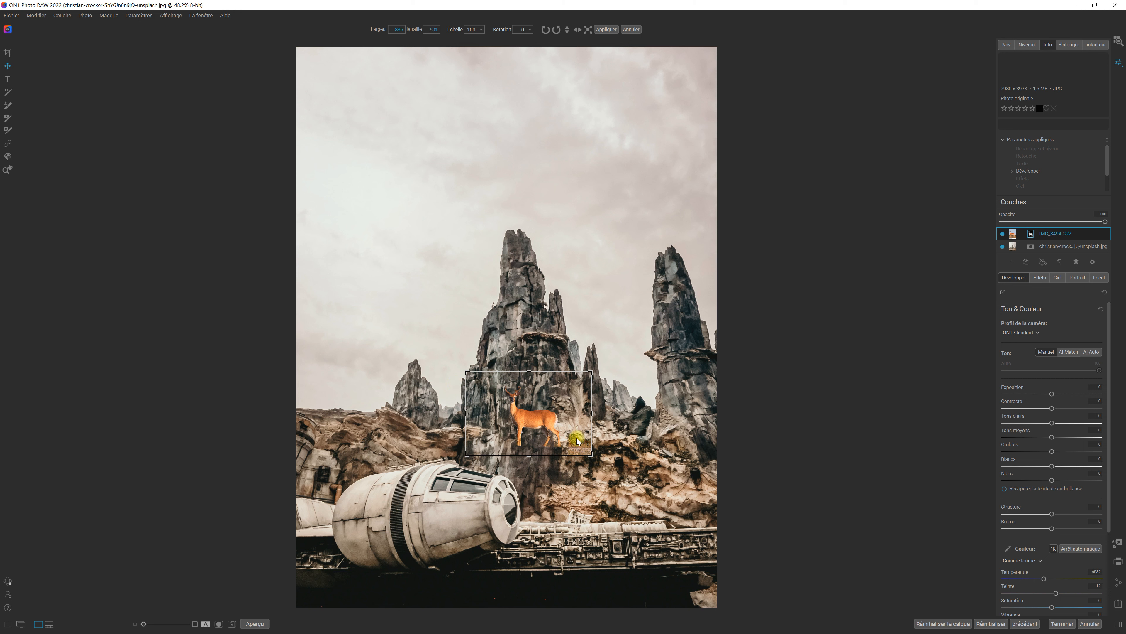
pyautogui.moveTo(527, 417); pyautogui.dragTo(365, 390)
pyautogui.moveTo(292, 337); pyautogui.dragTo(326, 362)
pyautogui.moveTo(366, 399); pyautogui.dragTo(348, 395)
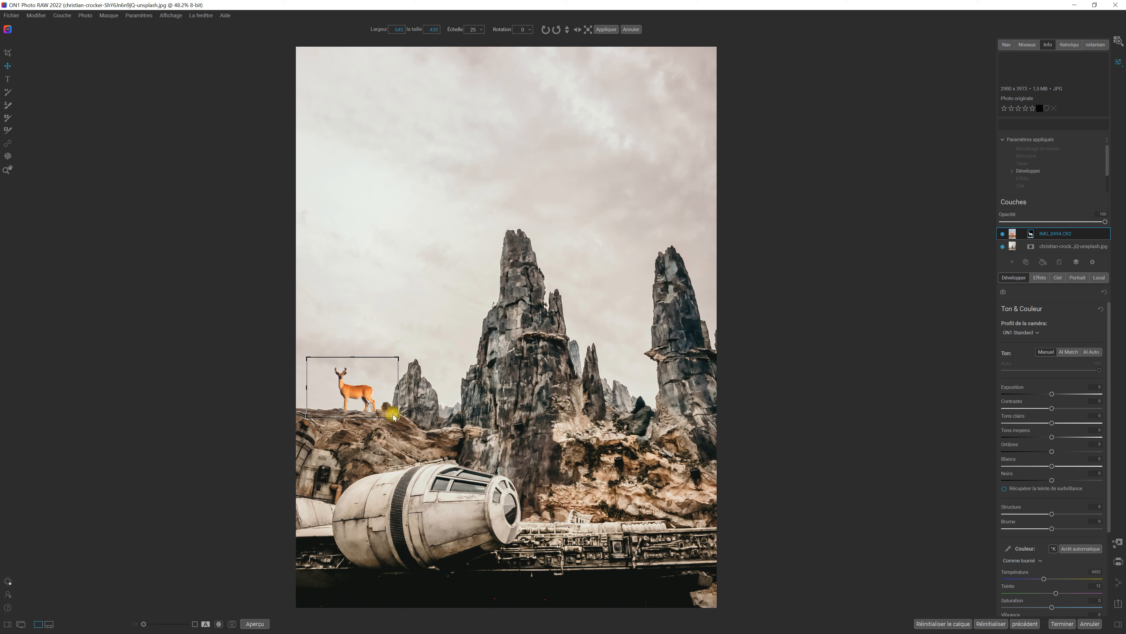
# Paint out the leftover grass beside the deer on its layer mask with a masking brush of size 80
pyautogui.click(1031, 234)
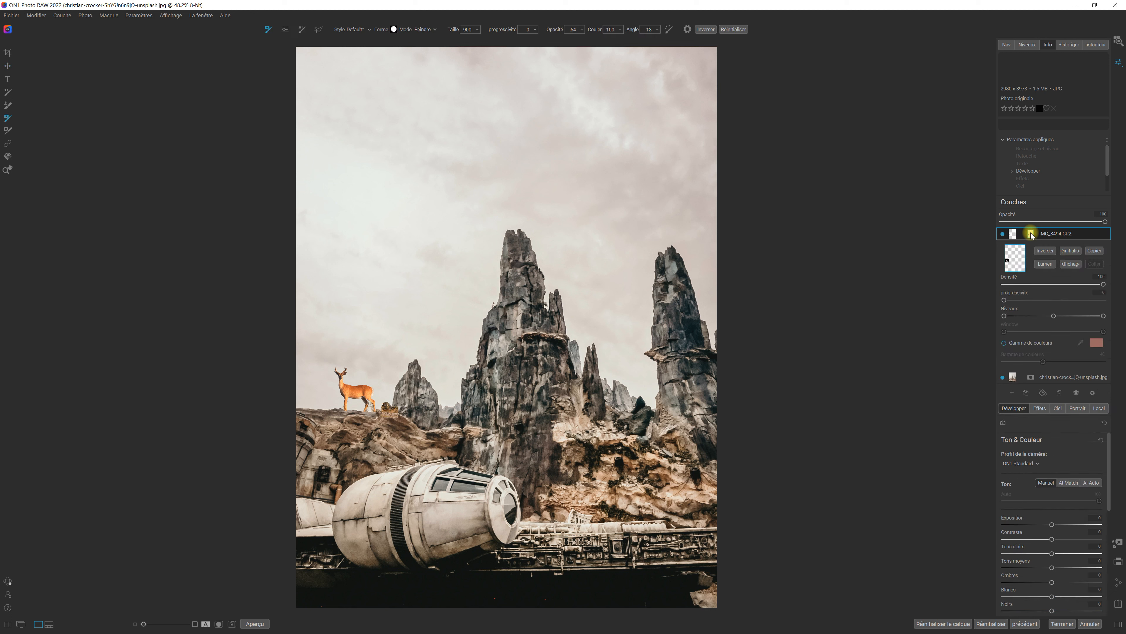
pyautogui.click(477, 29)
pyautogui.moveTo(463, 38); pyautogui.dragTo(448, 38)
pyautogui.moveTo(395, 398)
pyautogui.mouseDown()
pyautogui.moveTo(398, 413)
pyautogui.moveTo(401, 398)
pyautogui.moveTo(387, 411)
pyautogui.mouseUp()
# Reduce the masking brush size to 25 and paint out the background remnants around the deer's hind legs
pyautogui.press('space')
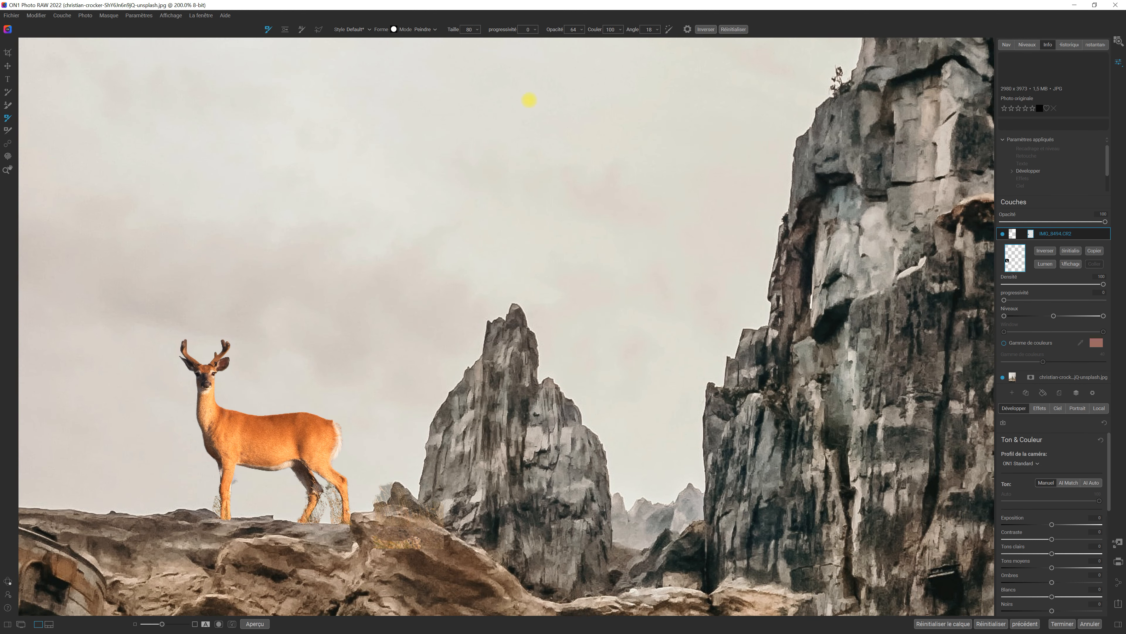
pyautogui.click(469, 29)
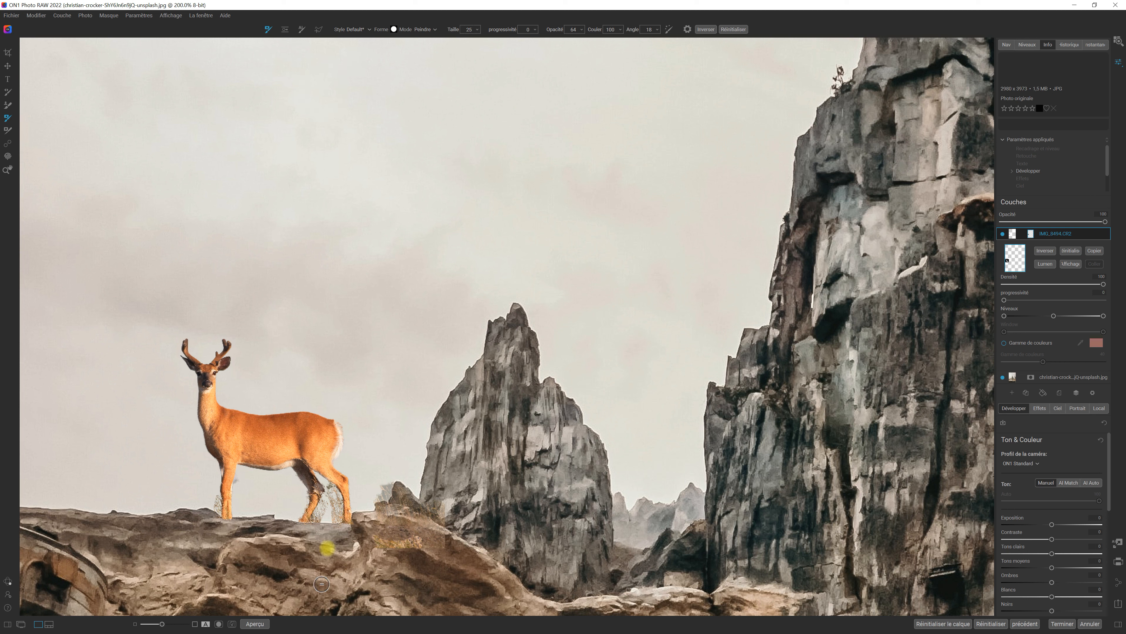
pyautogui.moveTo(337, 513)
pyautogui.mouseDown()
pyautogui.moveTo(330, 494)
pyautogui.moveTo(334, 527)
pyautogui.moveTo(334, 506)
pyautogui.mouseUp()
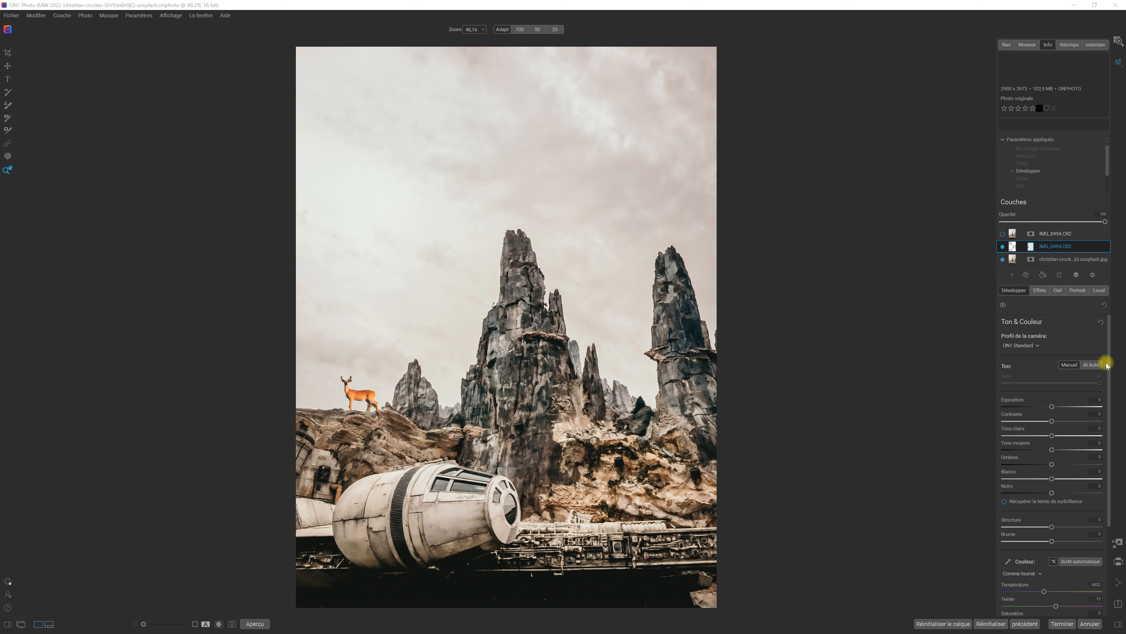
# Set the deer layer's Structure to -100 and Vibrance to -100 in the develop adjustments
pyautogui.moveTo(1110, 364); pyautogui.dragTo(1111, 453)
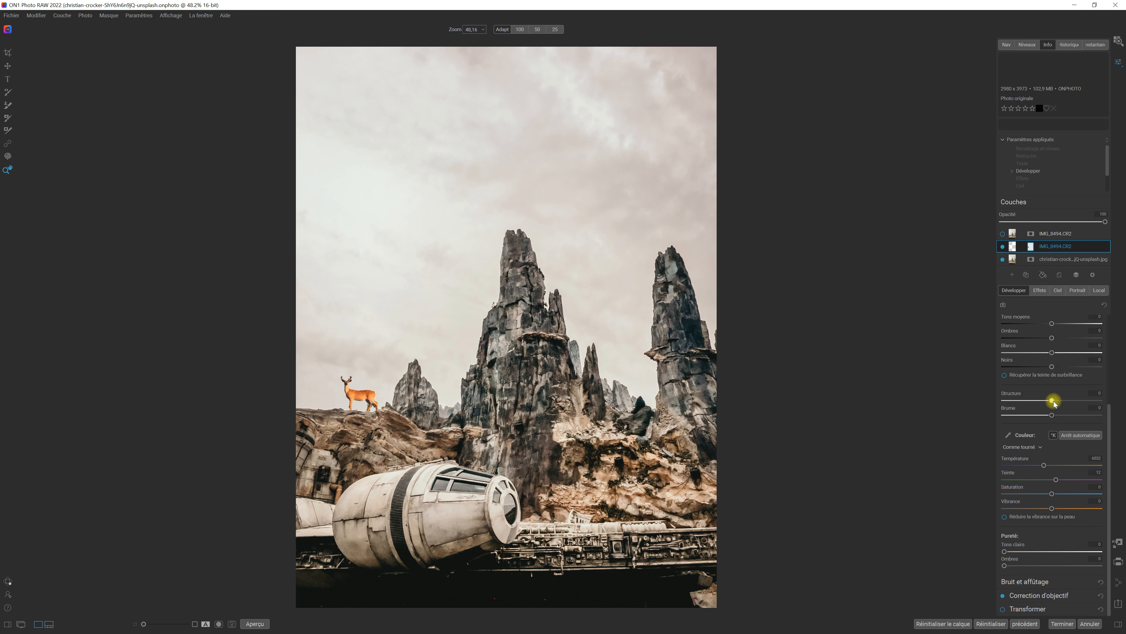
pyautogui.moveTo(1053, 402); pyautogui.dragTo(991, 401)
pyautogui.moveTo(1052, 510); pyautogui.dragTo(1006, 512)
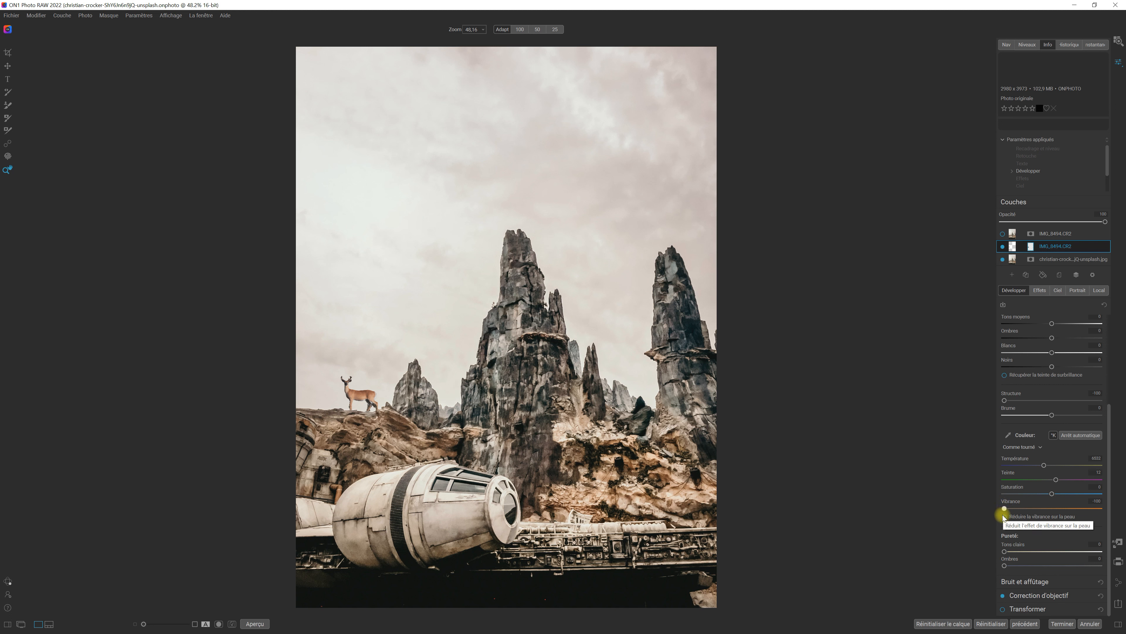
# Add a Dérivation de javel effect filter to the deer layer
pyautogui.click(1039, 291)
pyautogui.click(1059, 321)
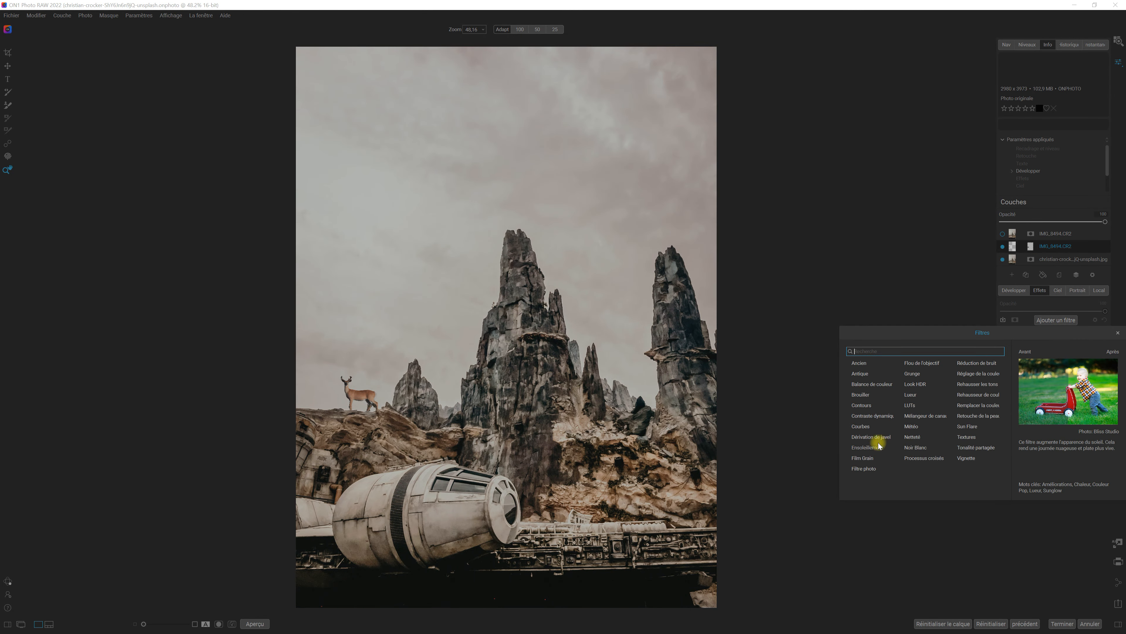
pyautogui.click(871, 437)
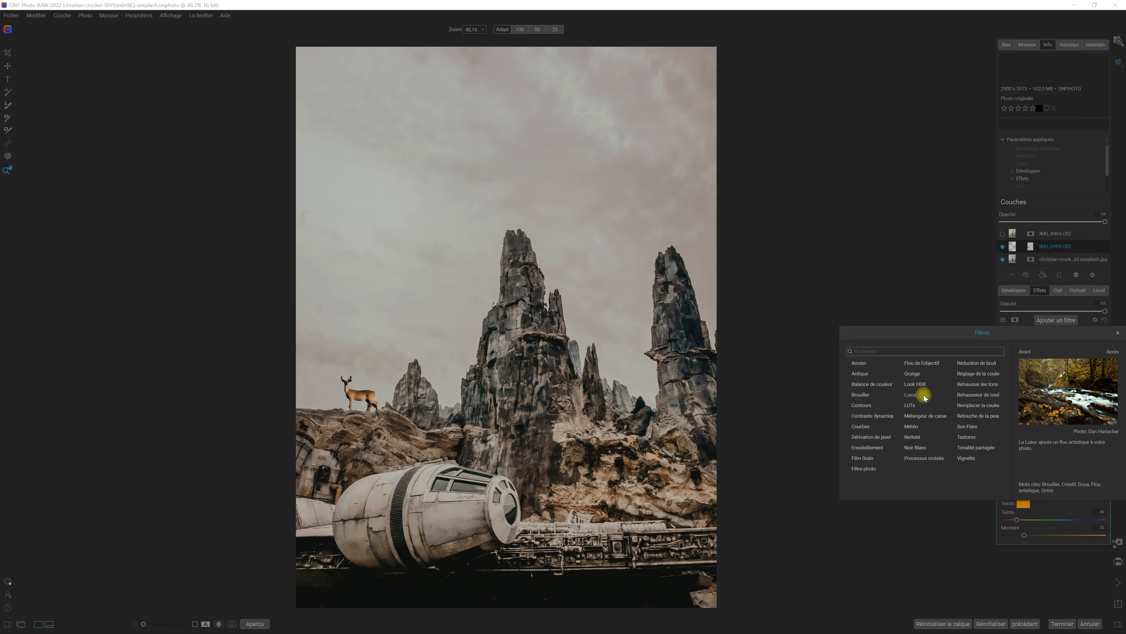
# Add a Lueur effect filter to the deer layer and give it a style that uses the Assombrir blending mode
pyautogui.click(924, 397)
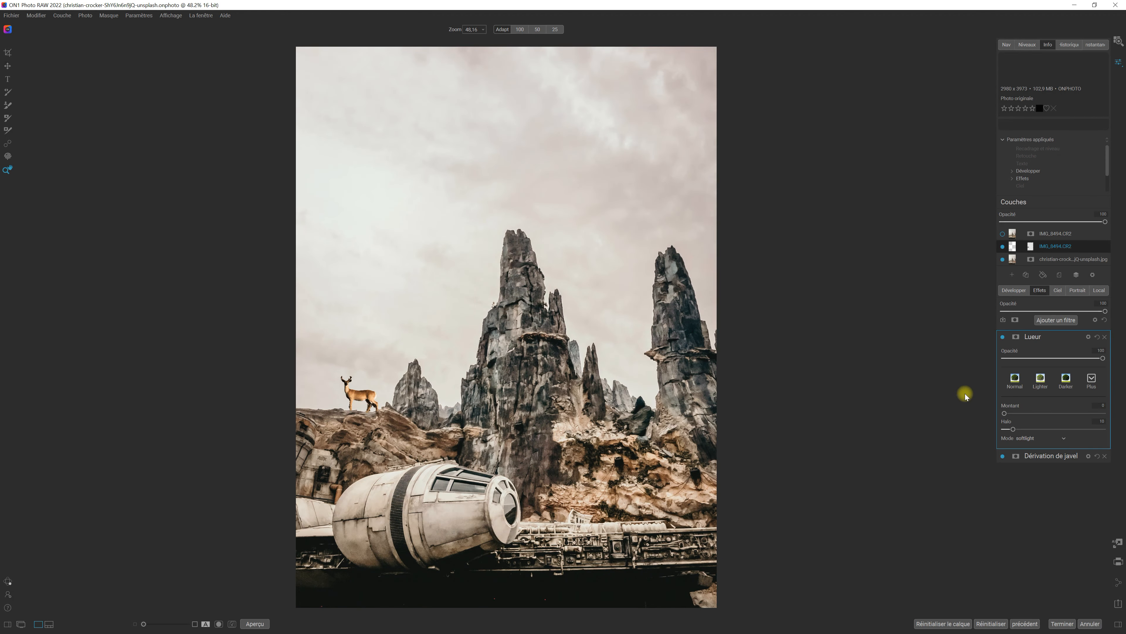
pyautogui.click(1093, 376)
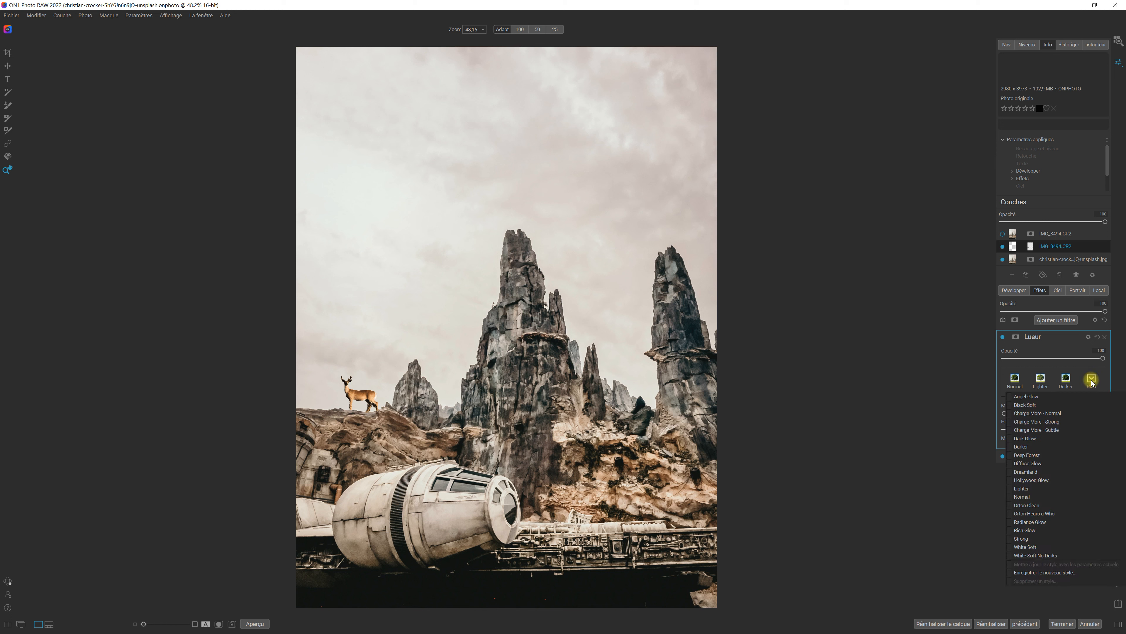
pyautogui.click(1085, 404)
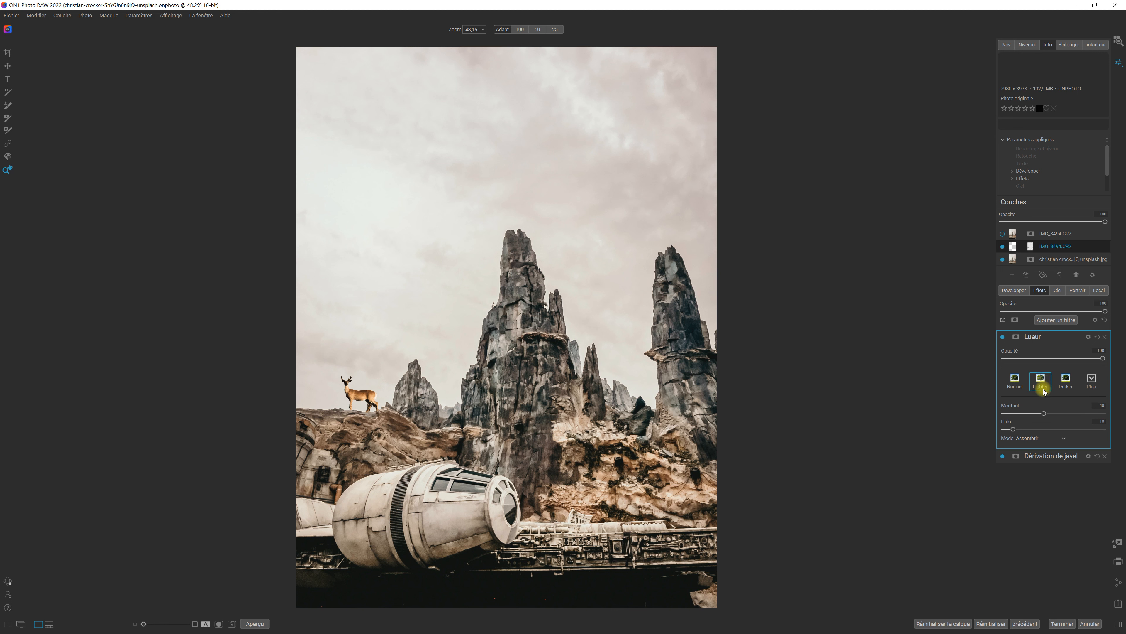
pyautogui.moveTo(1058, 459)
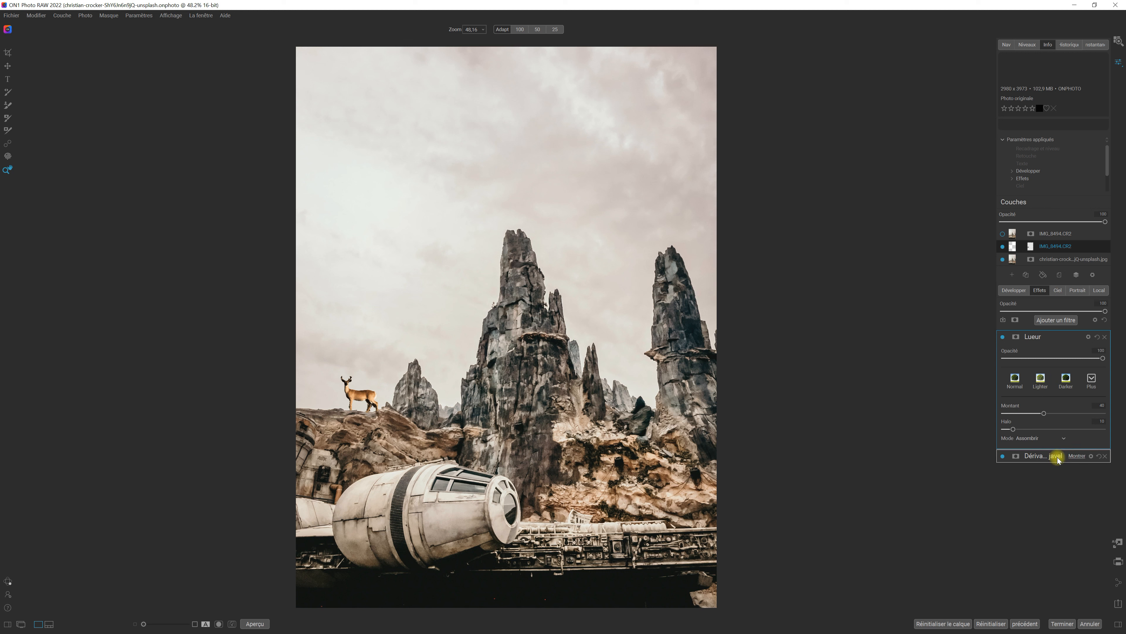
# Expand the Dérivation de javel filter's settings and review its available preset styles
pyautogui.click(1047, 457)
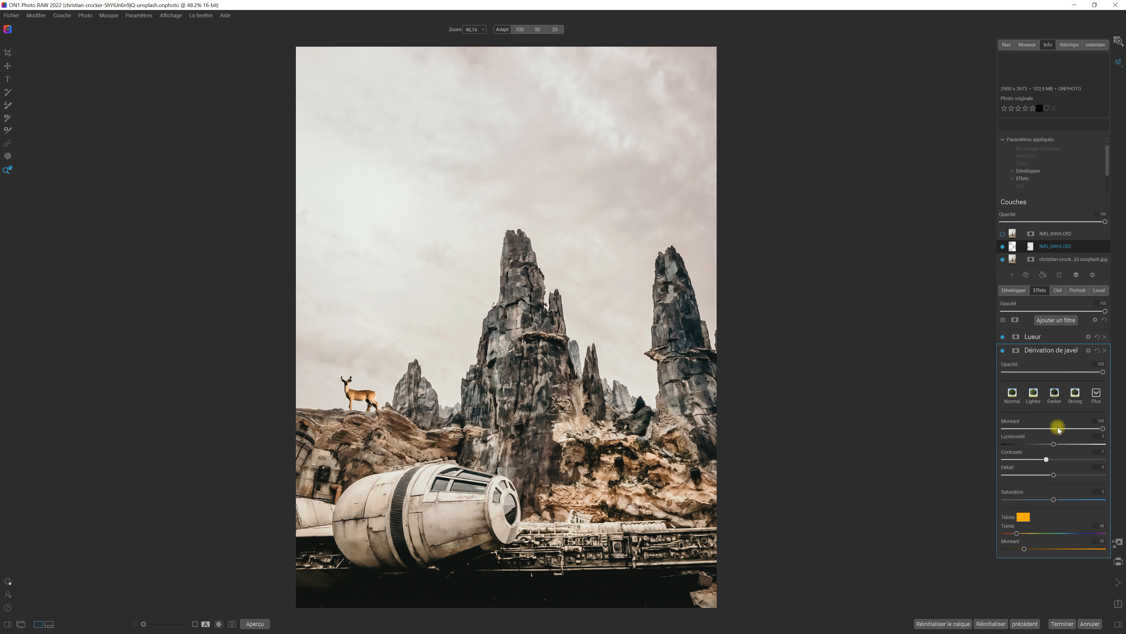
pyautogui.click(1095, 392)
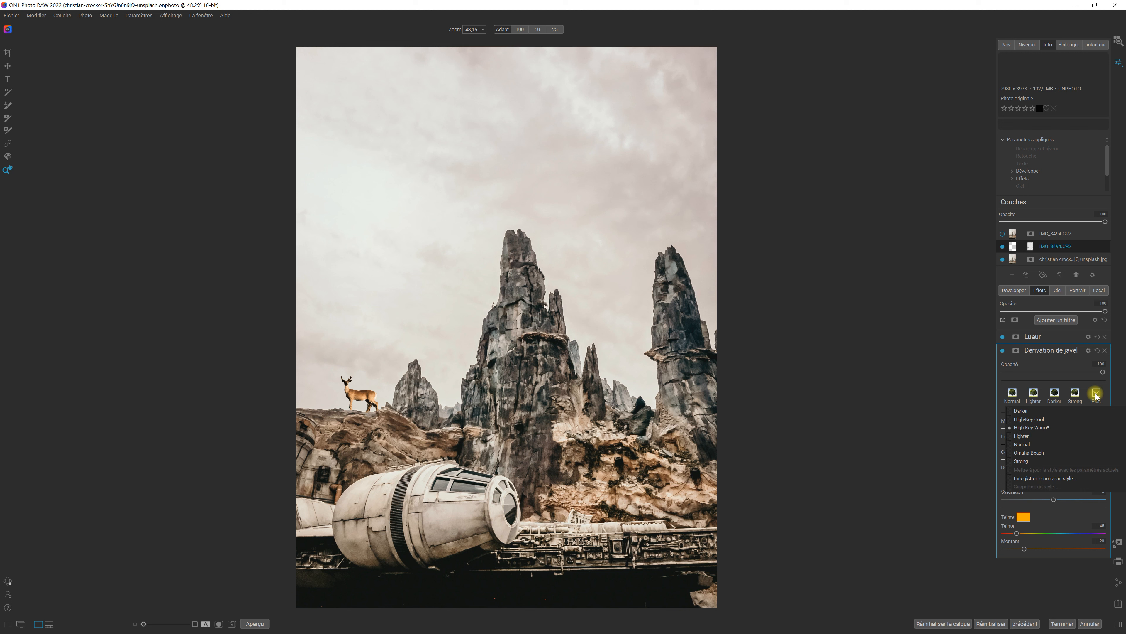
pyautogui.click(1071, 410)
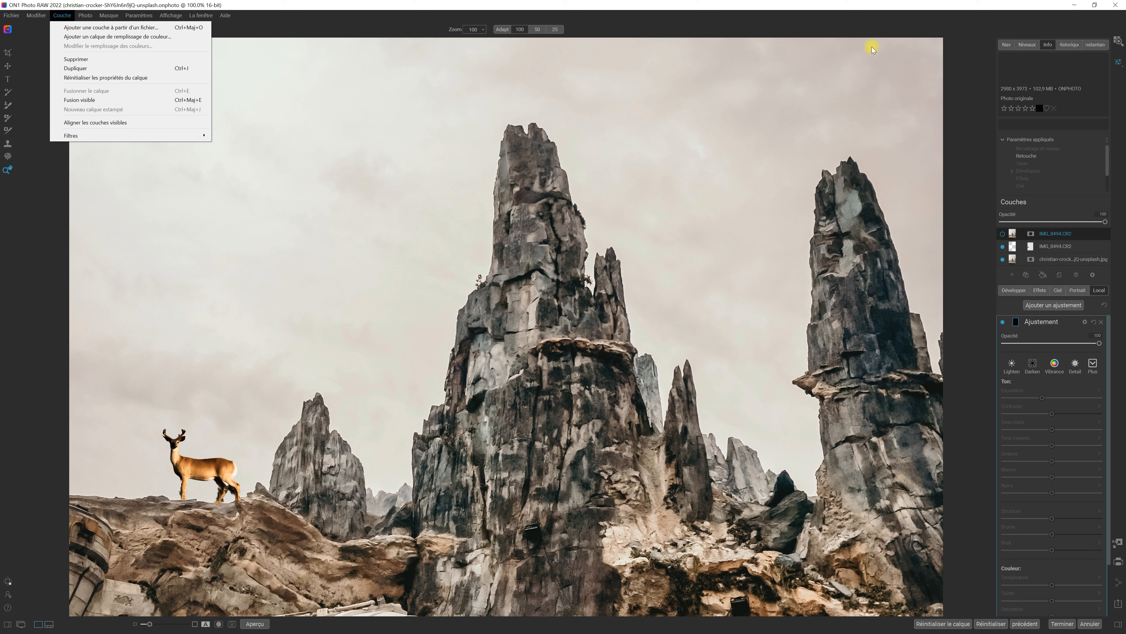
# Make the top layer visible and add a new local adjustment to it
pyautogui.click(1002, 234)
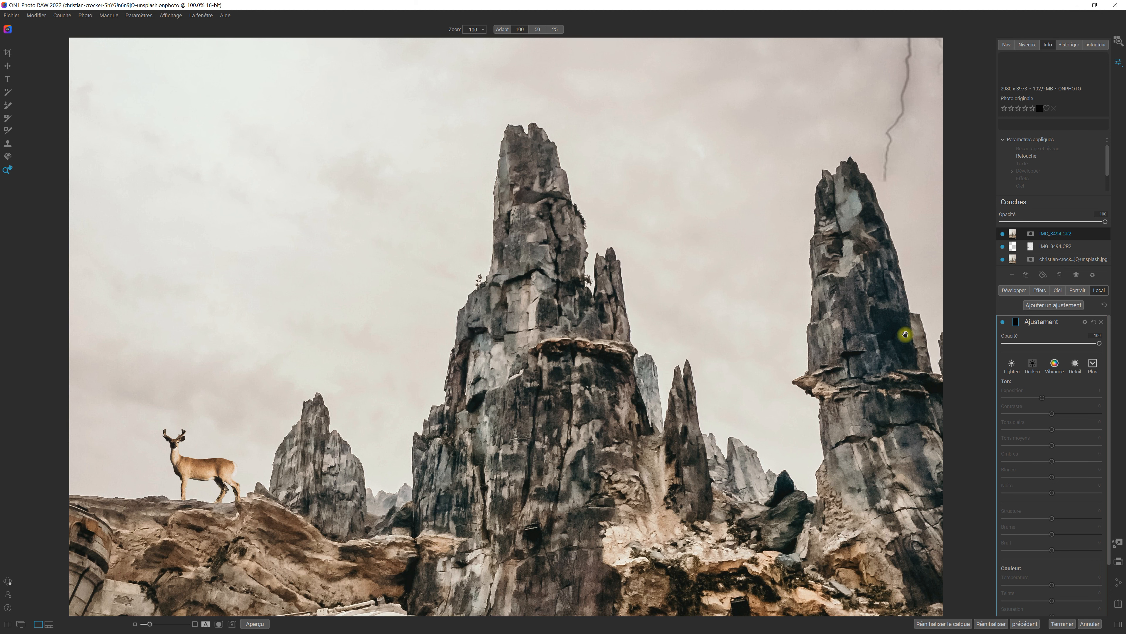
pyautogui.click(503, 30)
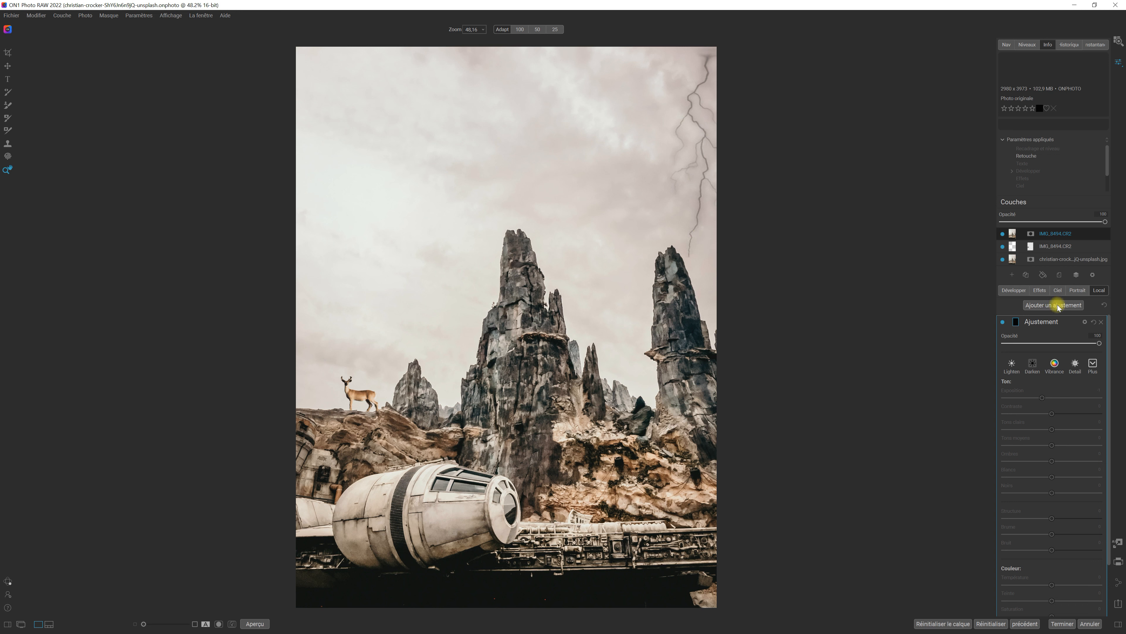
pyautogui.click(1075, 306)
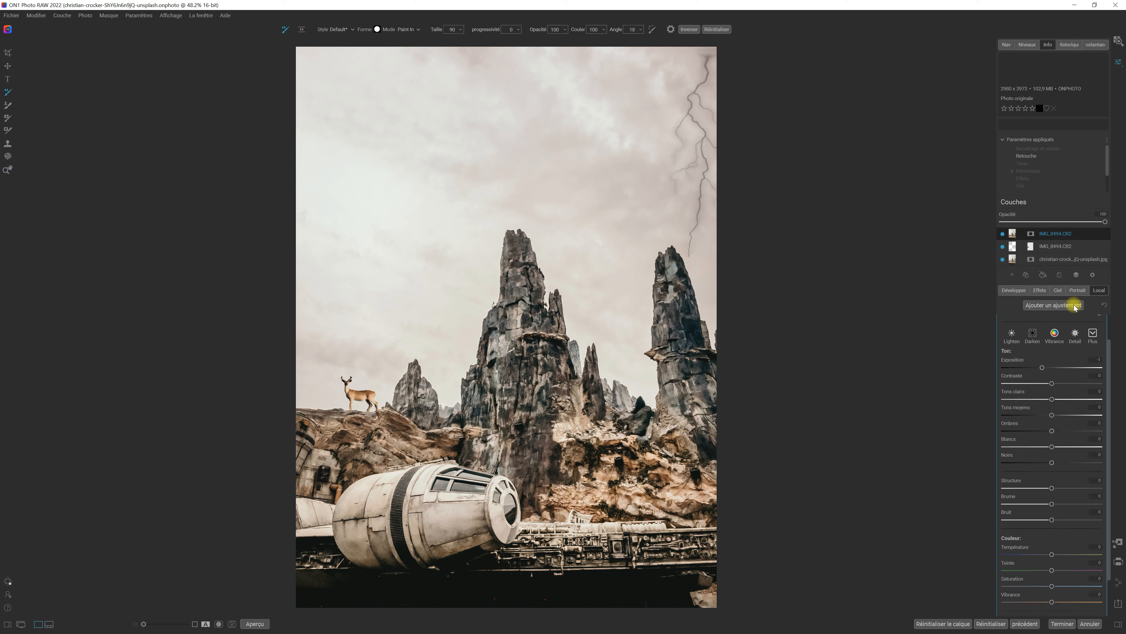
# Give the adjustment brush a crescent moon shape from the Night Sky Brushes, with size 800 and angle 81
pyautogui.click(376, 30)
pyautogui.moveTo(489, 53)
pyautogui.mouseDown()
pyautogui.moveTo(500, 127)
pyautogui.moveTo(492, 197)
pyautogui.mouseUp()
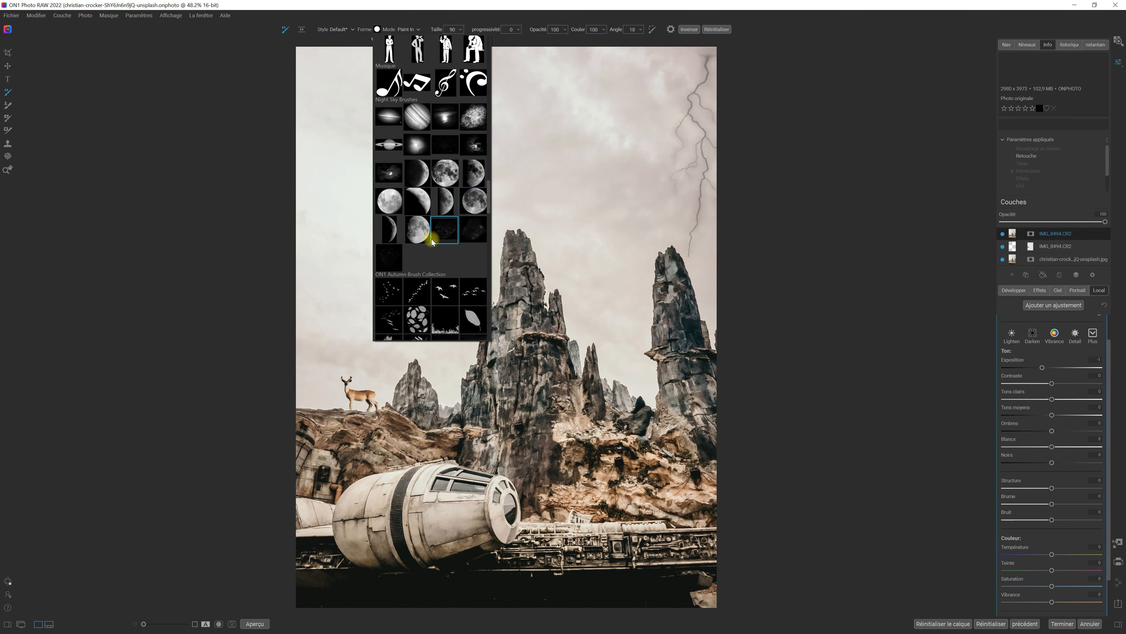
pyautogui.click(415, 205)
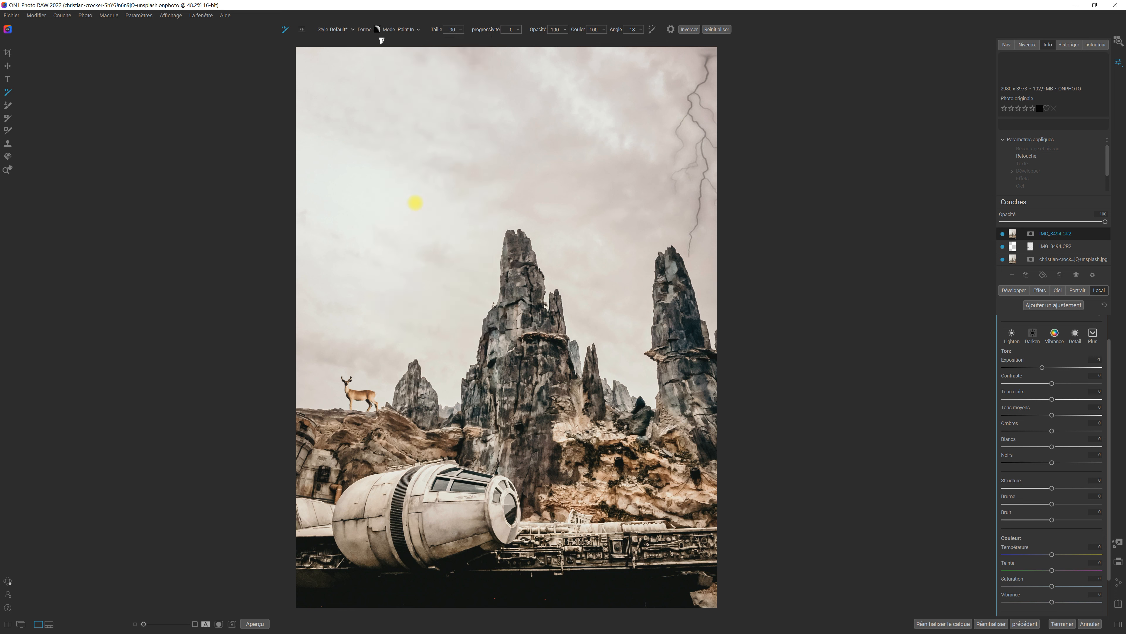
pyautogui.click(460, 31)
pyautogui.moveTo(432, 39); pyautogui.dragTo(444, 41)
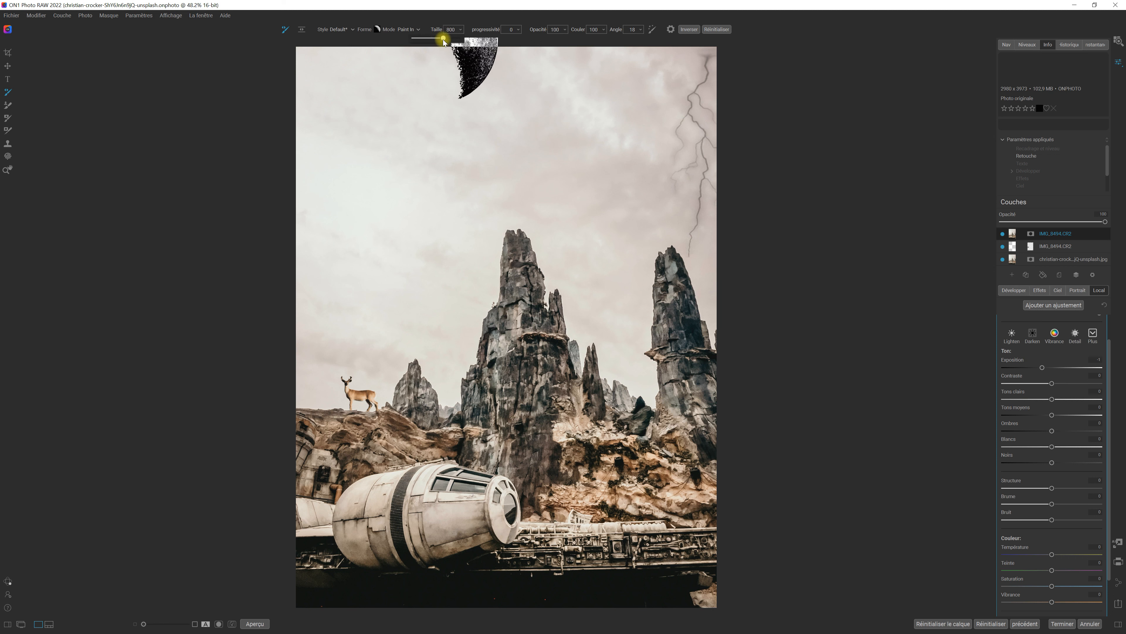
pyautogui.click(640, 30)
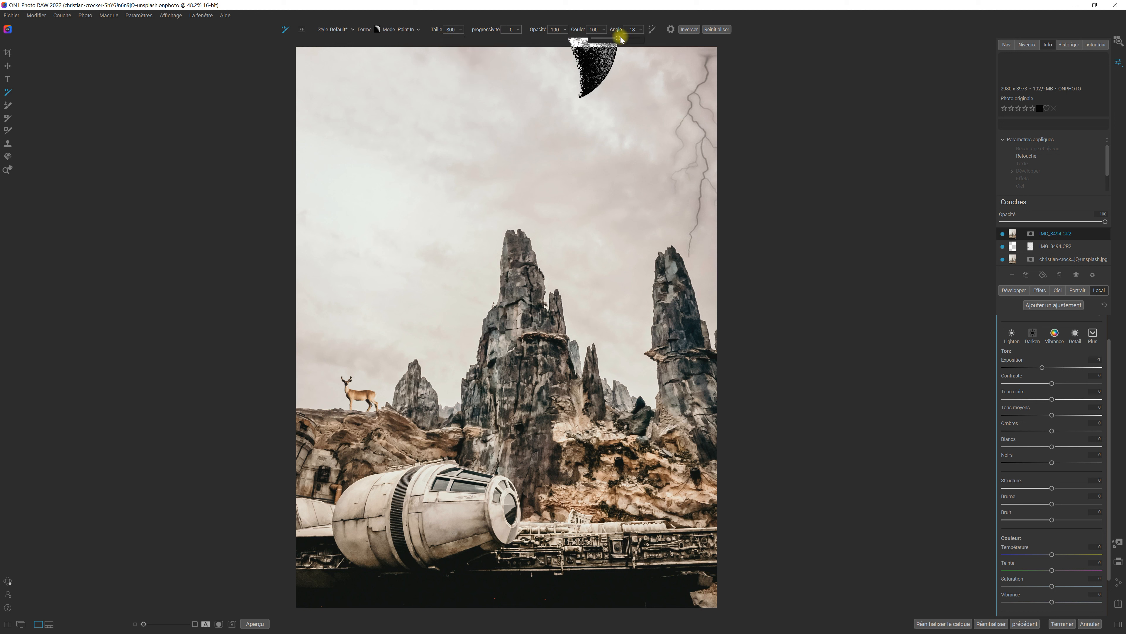
pyautogui.moveTo(620, 39); pyautogui.dragTo(627, 43)
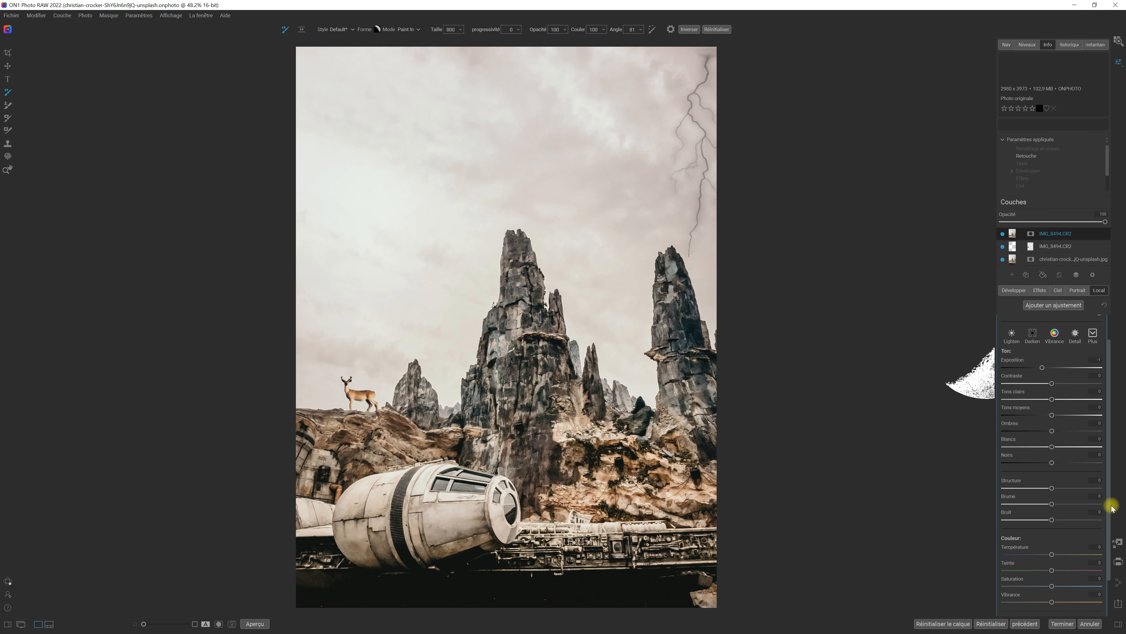
# Enable painting with colour for the new adjustment and set the paint colour to black, #000000
pyautogui.moveTo(1113, 543); pyautogui.dragTo(1115, 603)
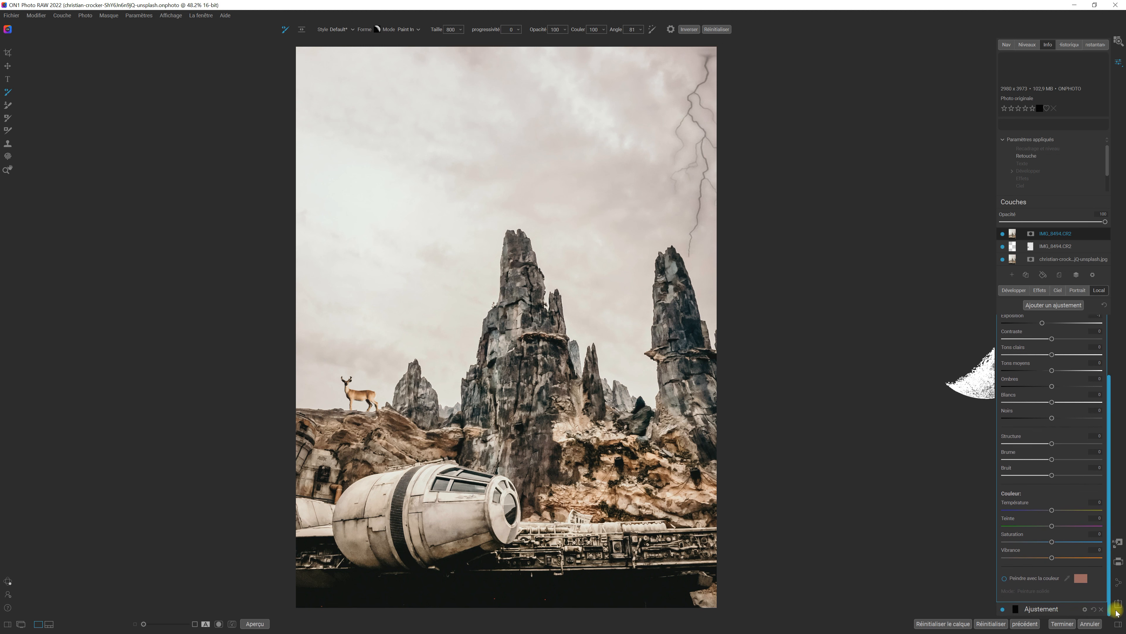
pyautogui.click(1004, 577)
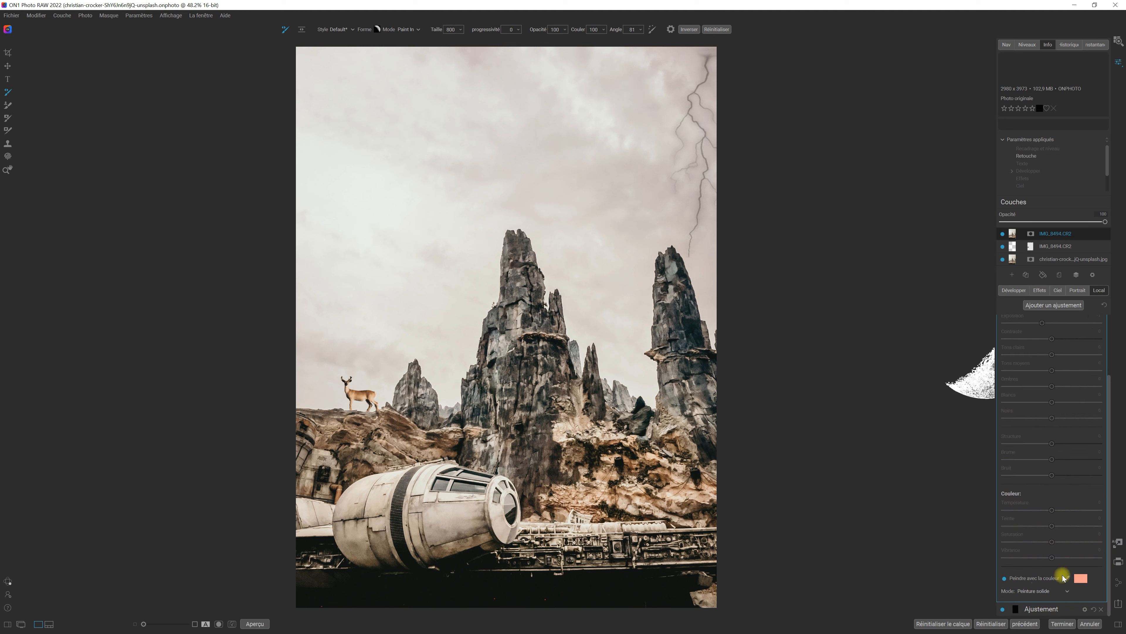
pyautogui.click(1081, 578)
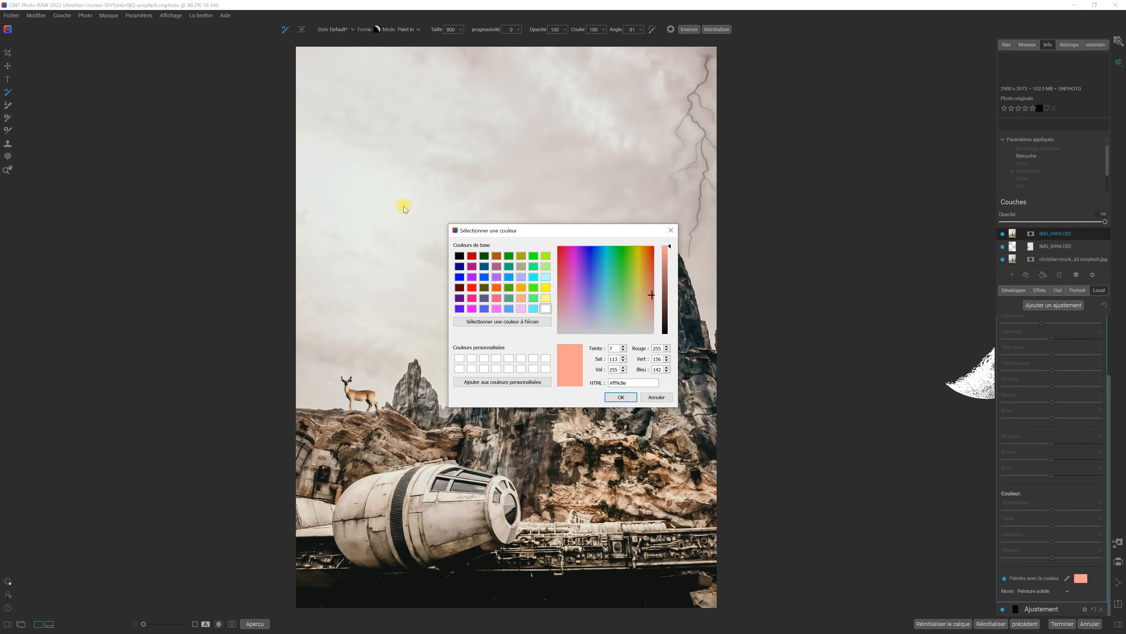
pyautogui.click(459, 257)
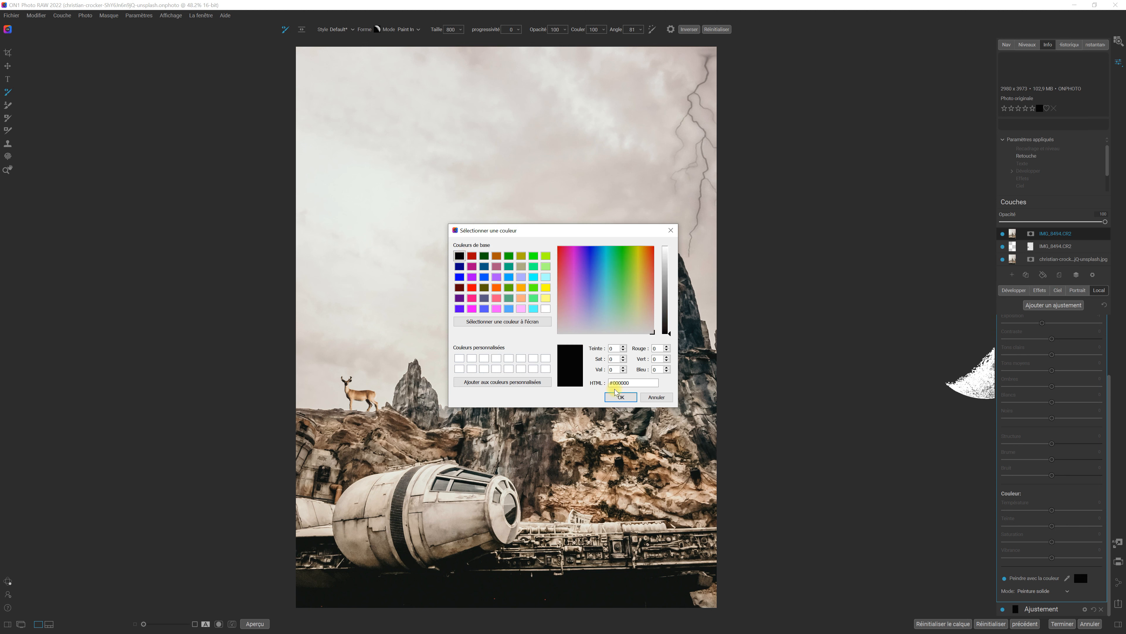
pyautogui.click(626, 397)
# Stamp the crescent moon in the sky's upper-left corner at brush opacity 66 and reduce the adjustment's opacity to about 30
pyautogui.click(565, 30)
pyautogui.moveTo(562, 38); pyautogui.dragTo(548, 40)
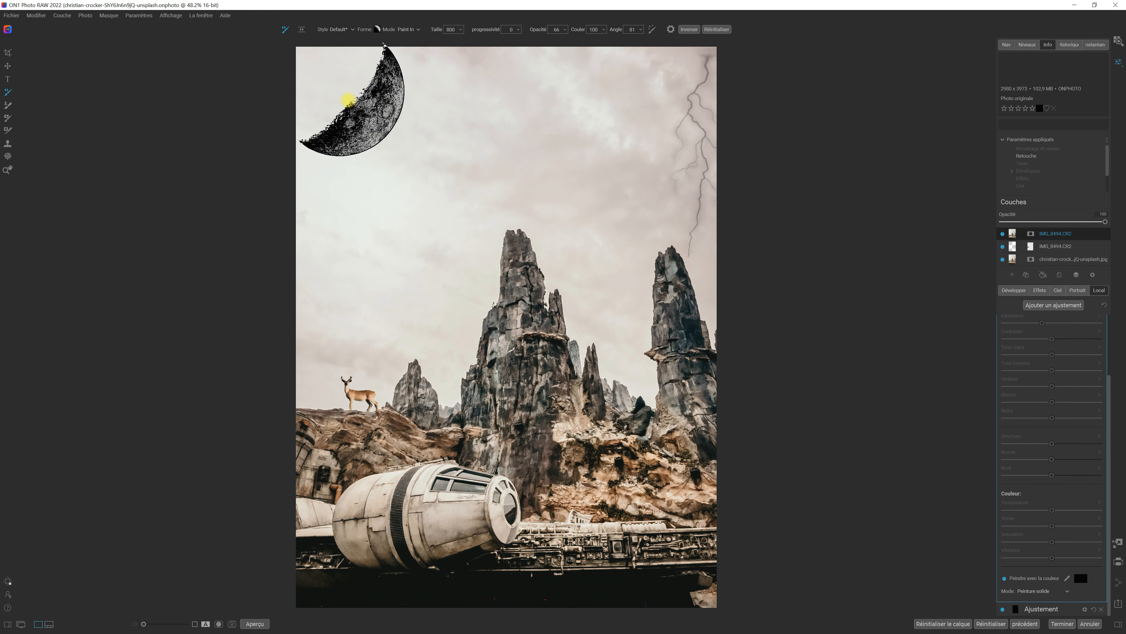
pyautogui.click(333, 99)
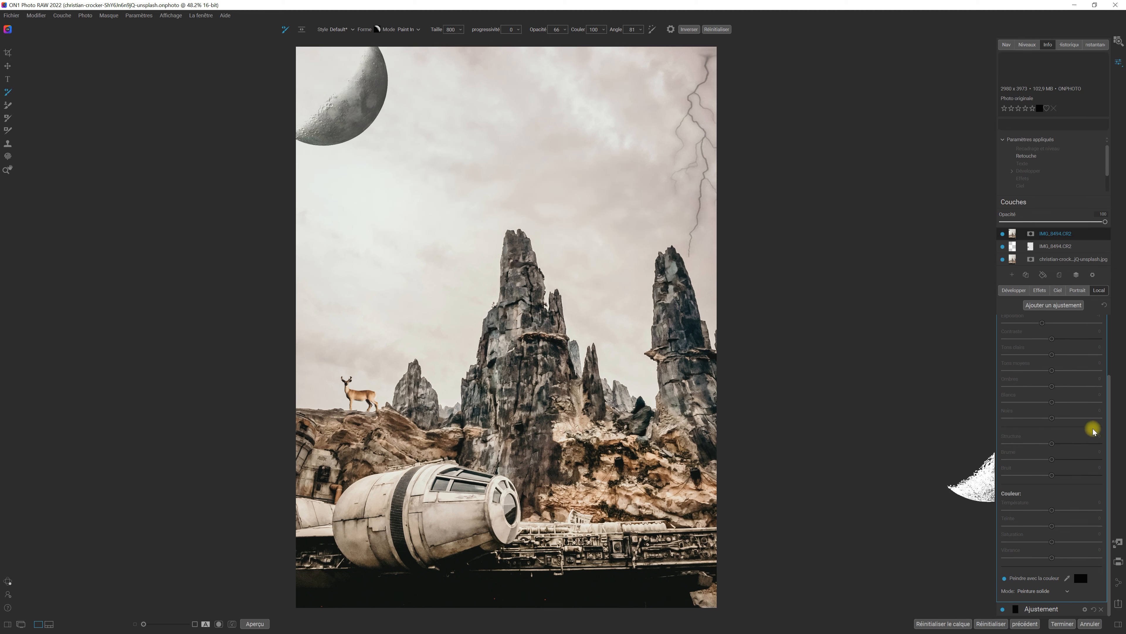
pyautogui.moveTo(1105, 415); pyautogui.dragTo(1034, 342)
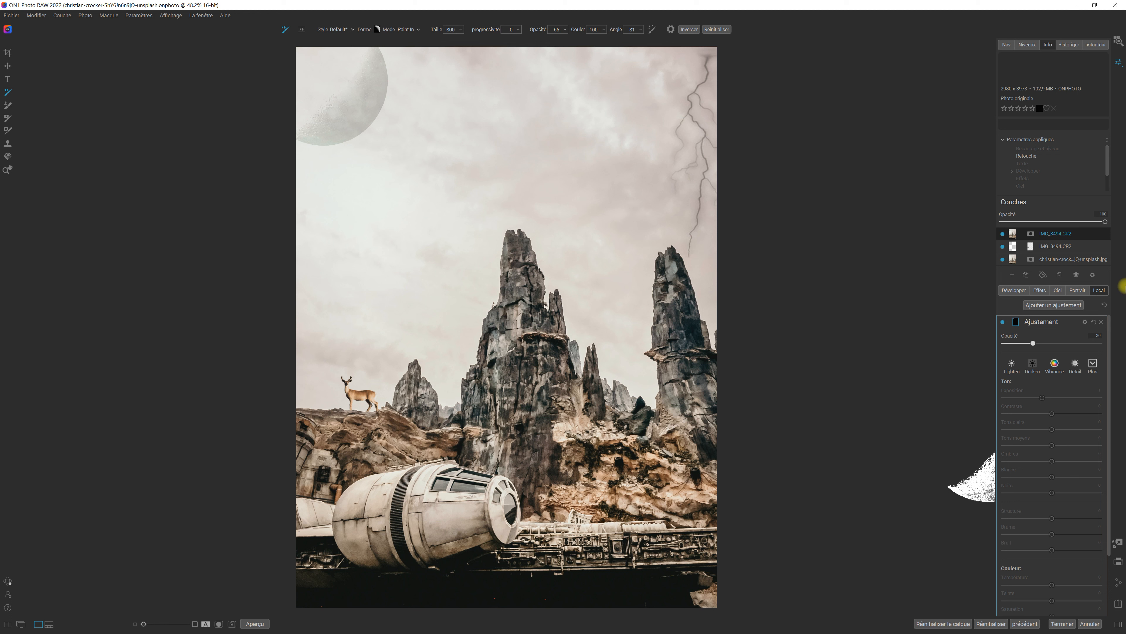
pyautogui.press('z')
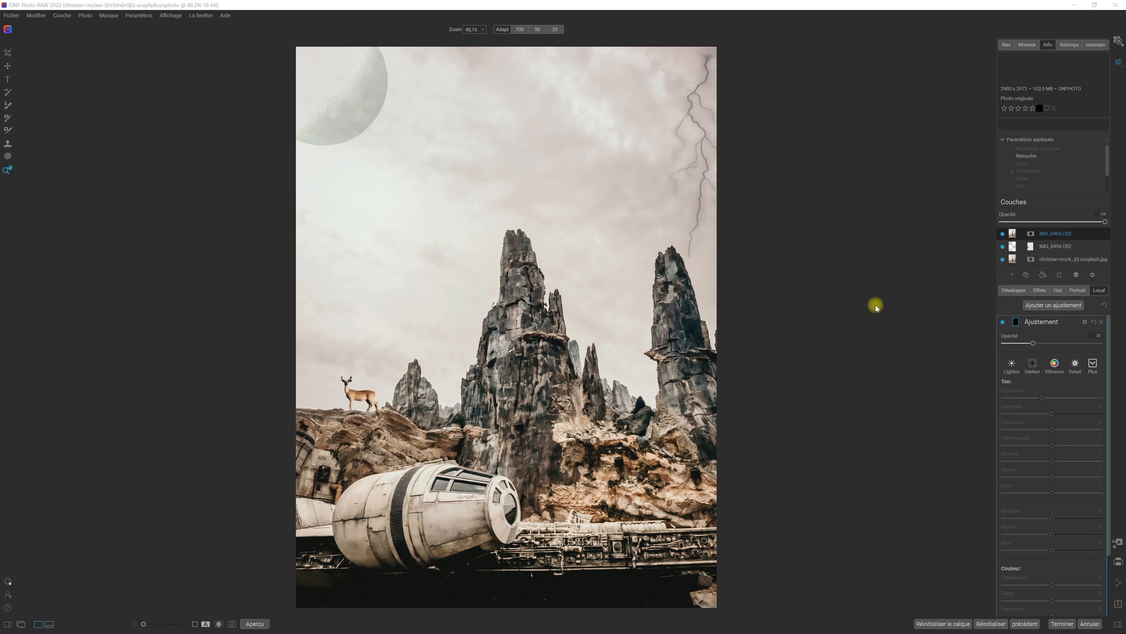